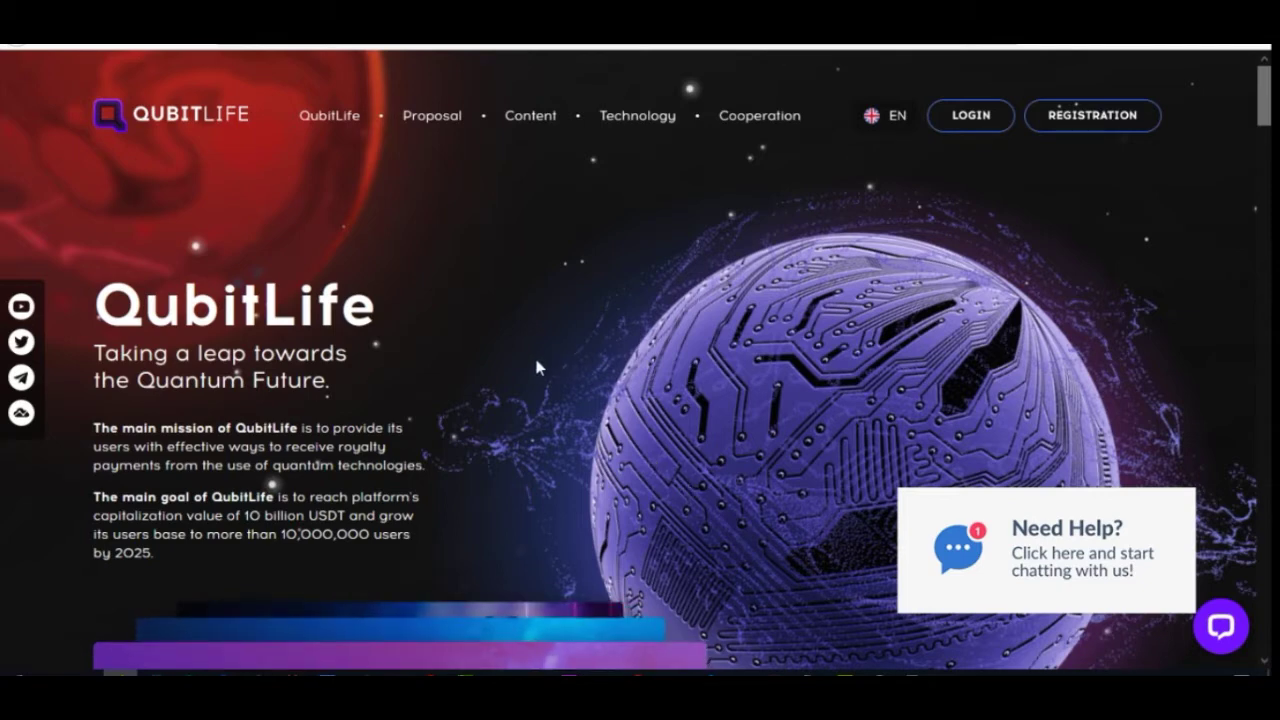
# - Open the Education Licenses details and scroll through the Bronze-to-Platinum groups and their USDT prices
pyautogui.scroll(-1, 530, 372)
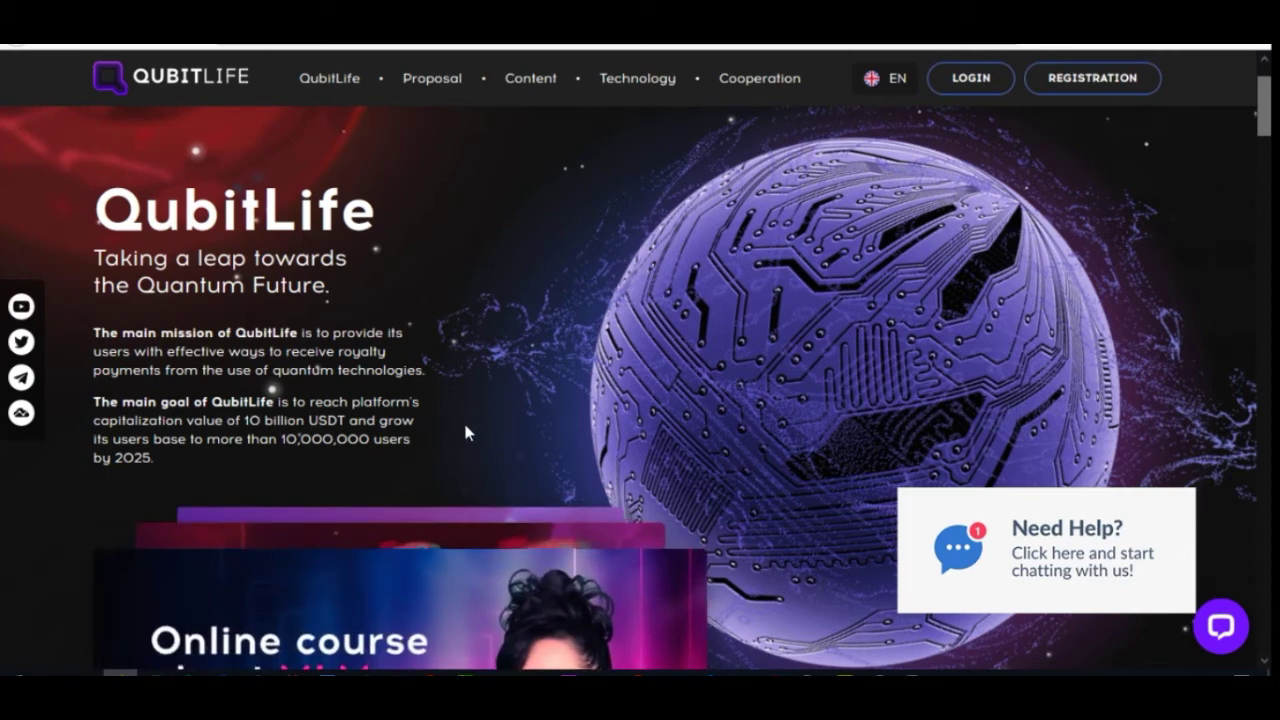
pyautogui.scroll(-3, 465, 430)
pyautogui.scroll(-8, 465, 423)
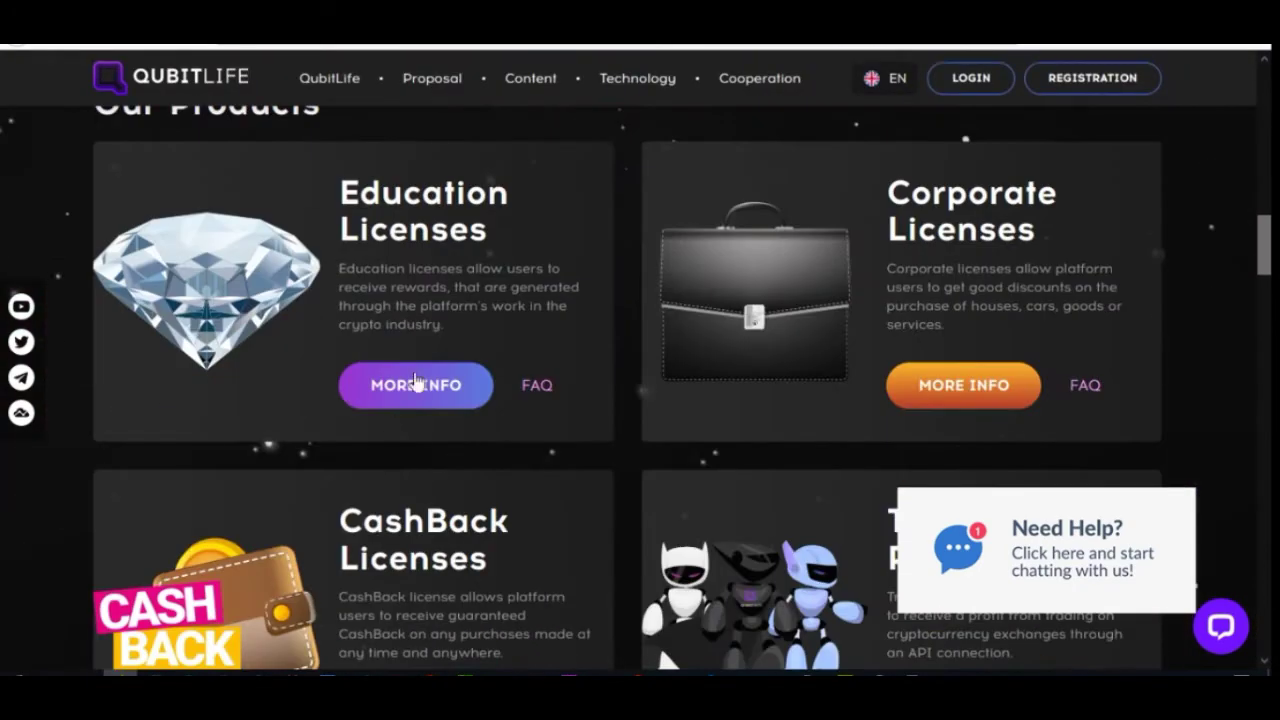
pyautogui.click(415, 383)
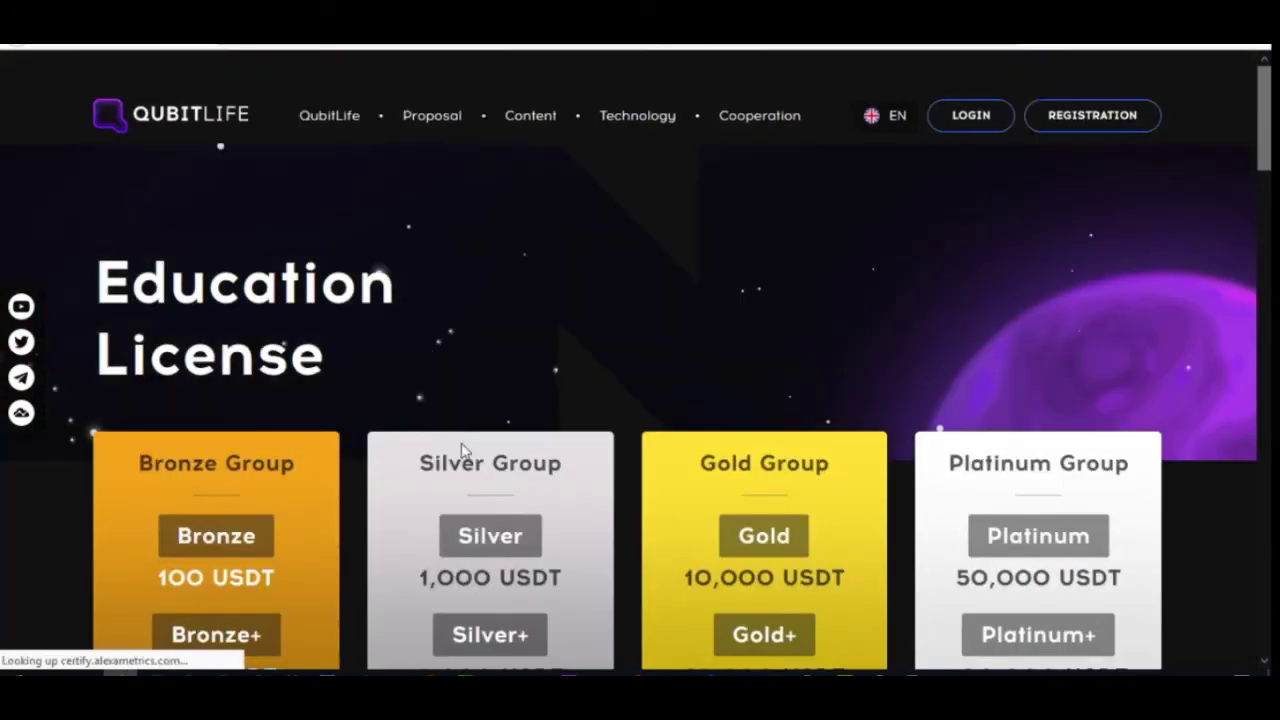
pyautogui.scroll(-3, 460, 445)
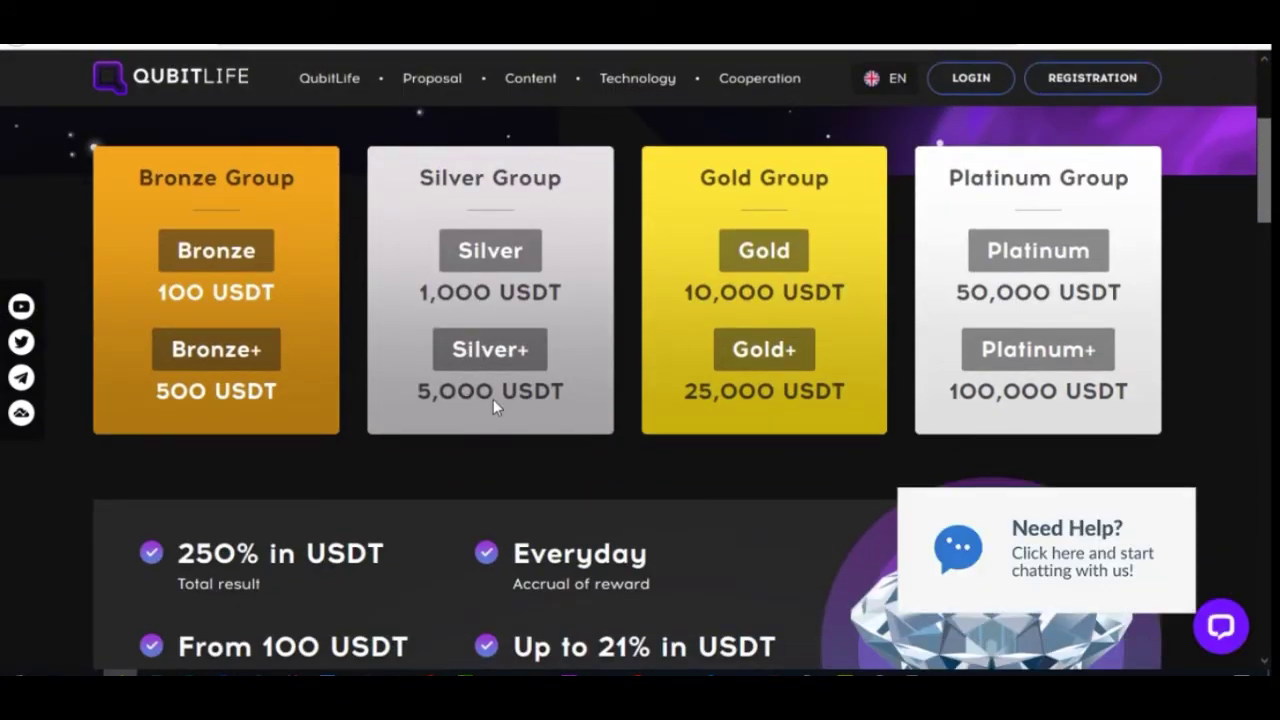
pyautogui.scroll(-1, 491, 408)
pyautogui.scroll(-1, 493, 416)
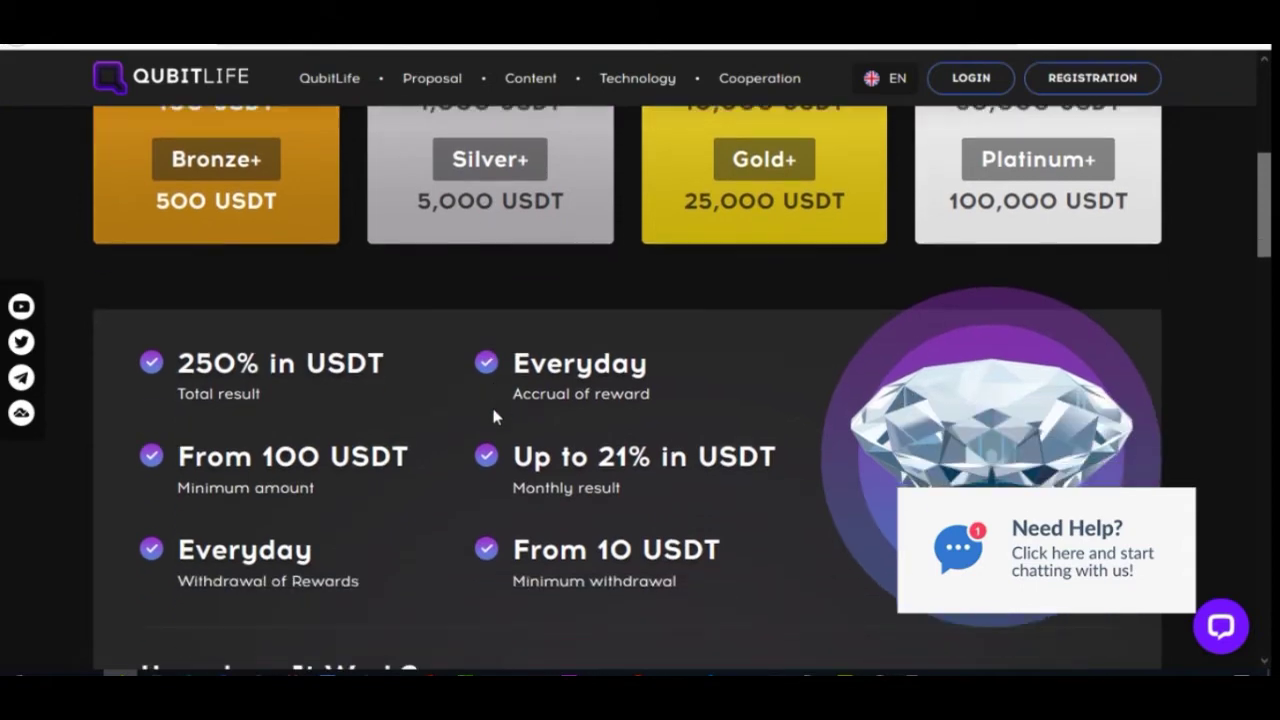
pyautogui.scroll(-1, 392, 464)
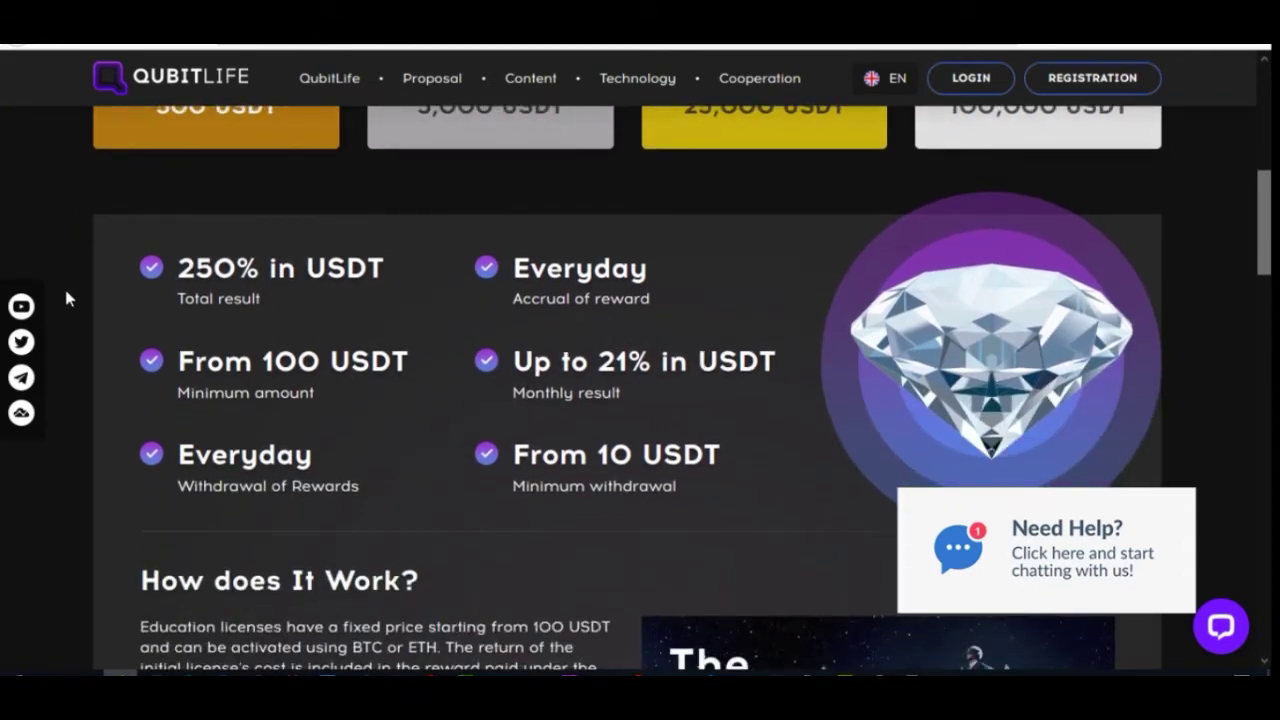
# - Point out the 250% total result and the From 100 USDT minimum, then scroll back up
pyautogui.doubleClick(211, 274)
pyautogui.click(285, 330)
pyautogui.moveTo(150, 363); pyautogui.dragTo(373, 377)
pyautogui.click(353, 418)
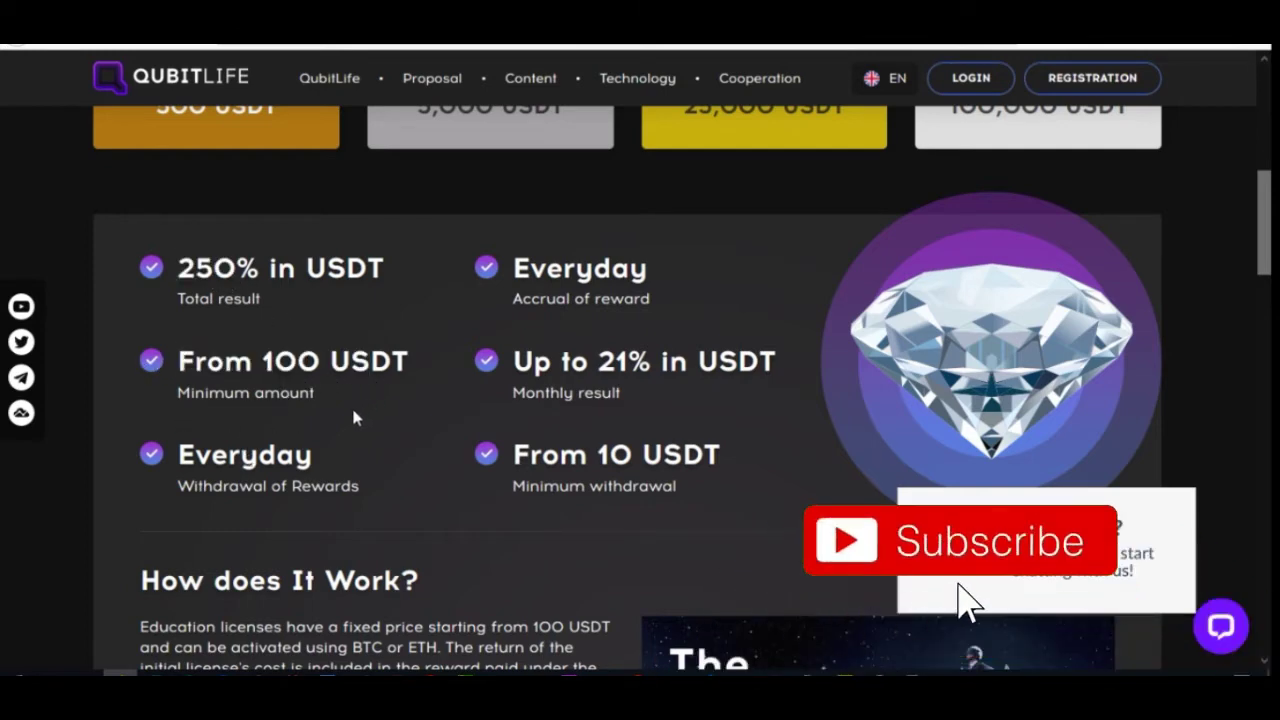
pyautogui.scroll(2, 357, 457)
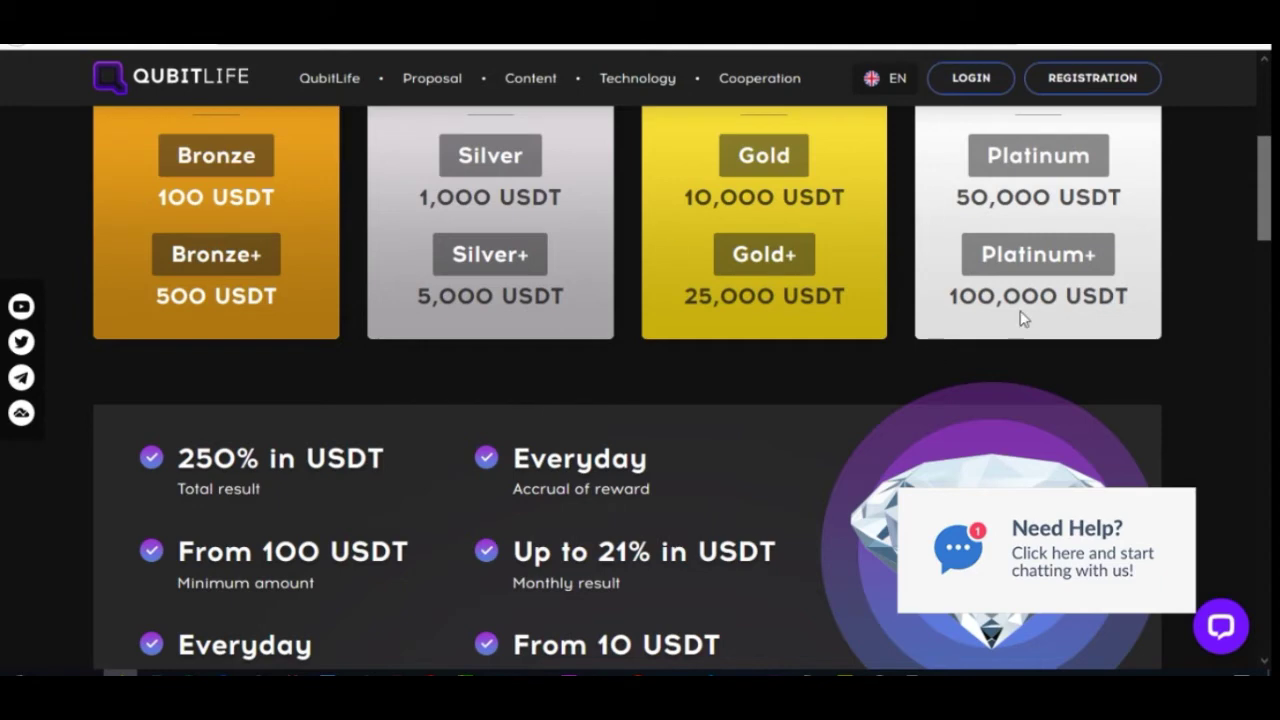
pyautogui.scroll(1, 580, 368)
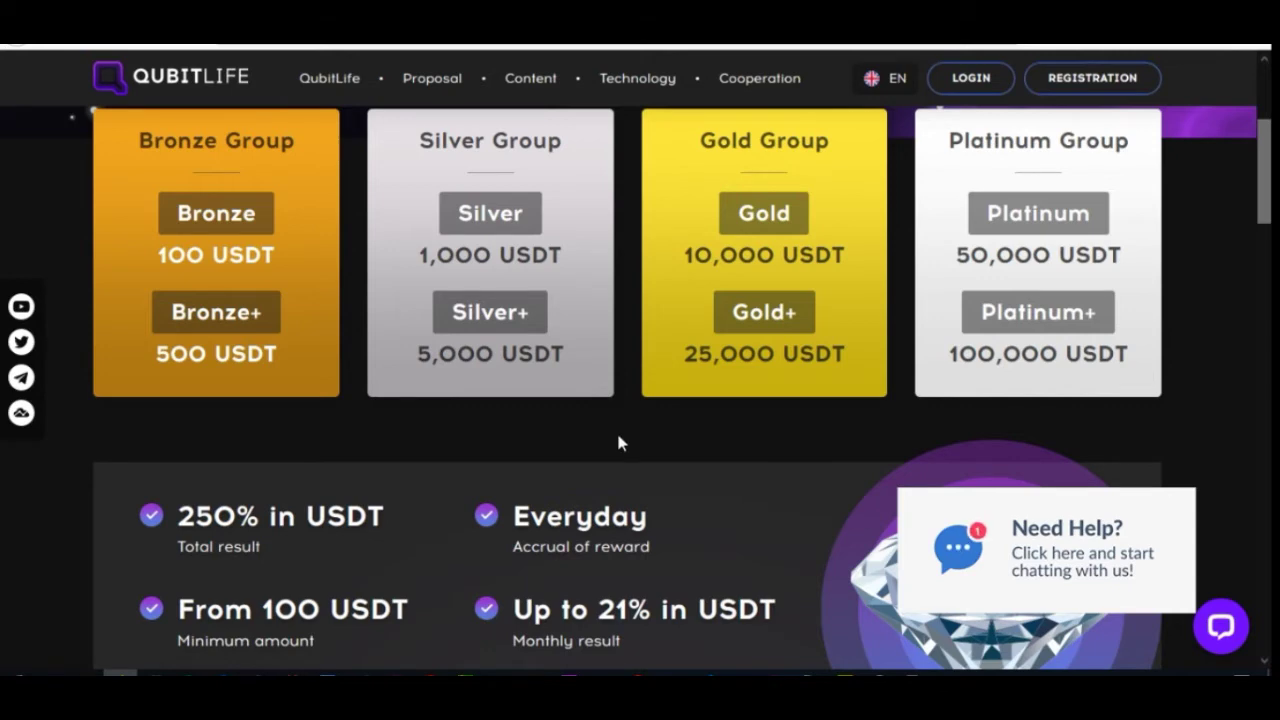
pyautogui.scroll(3, 618, 441)
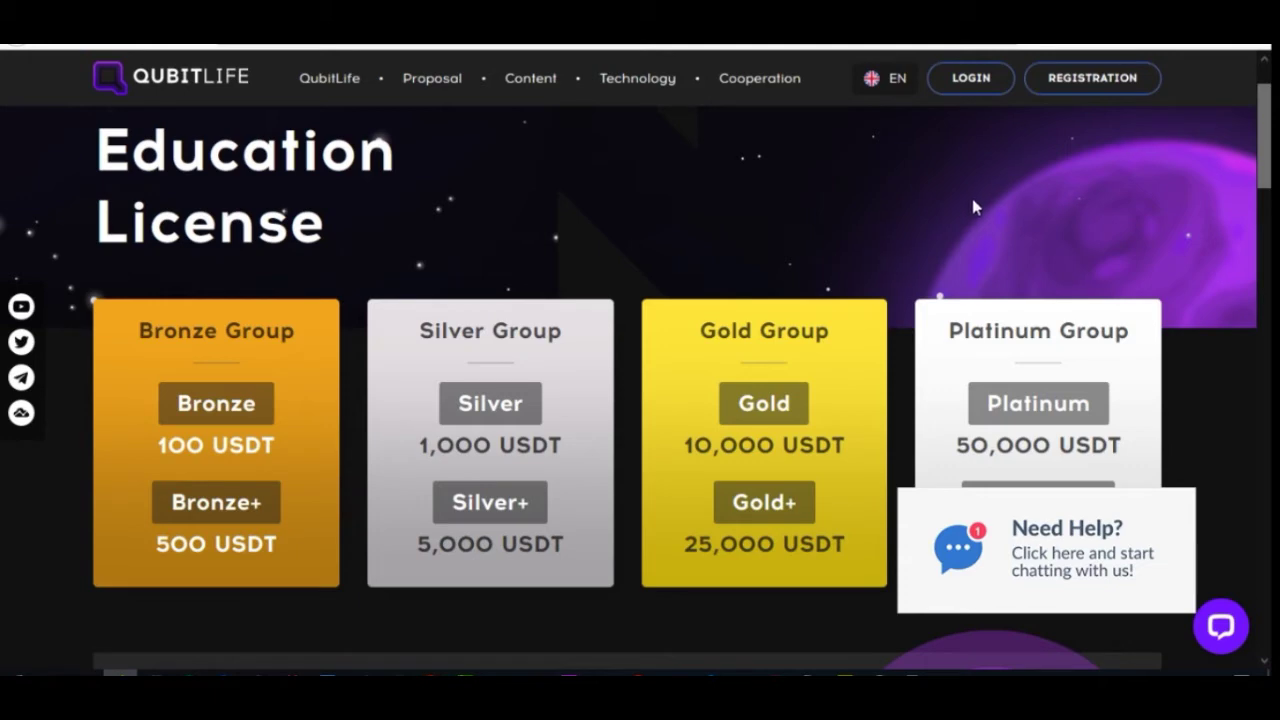
# - Bring up the REGISTRATION form, focus the Email field and scroll down past the password, name and captcha fields
pyautogui.click(1092, 80)
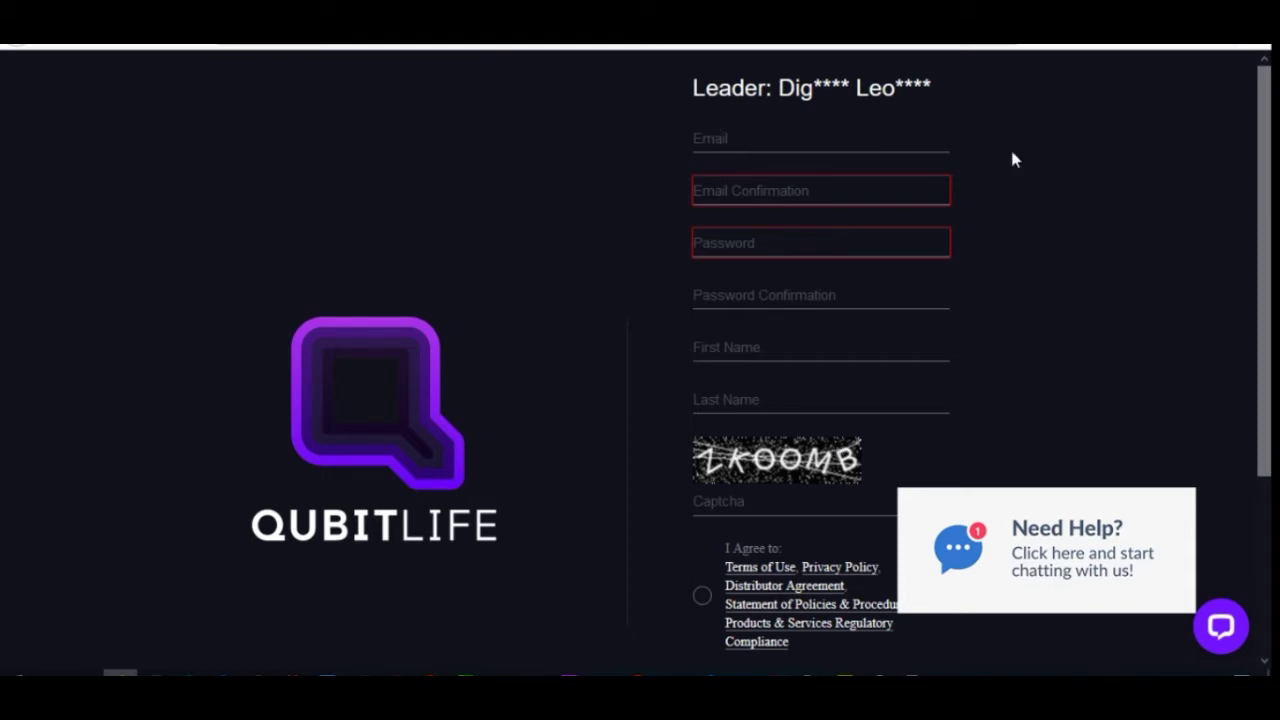
pyautogui.click(732, 139)
pyautogui.scroll(-1, 1062, 420)
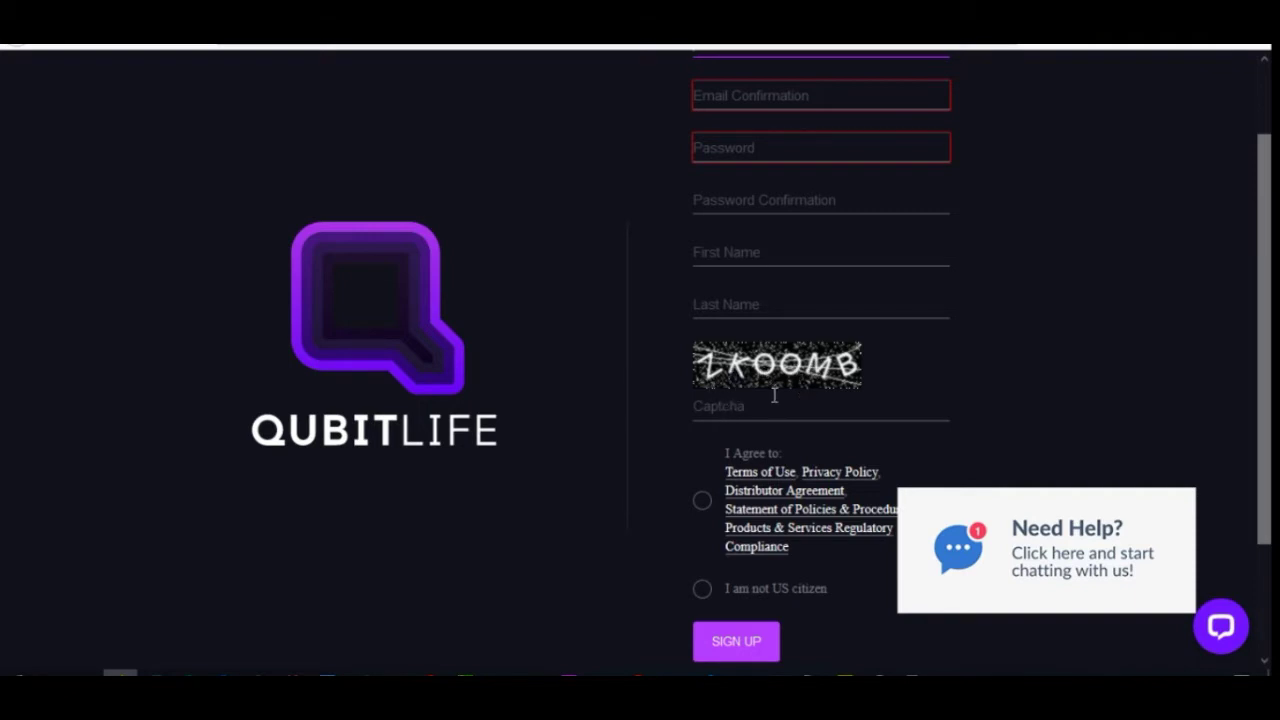
pyautogui.scroll(-1, 720, 425)
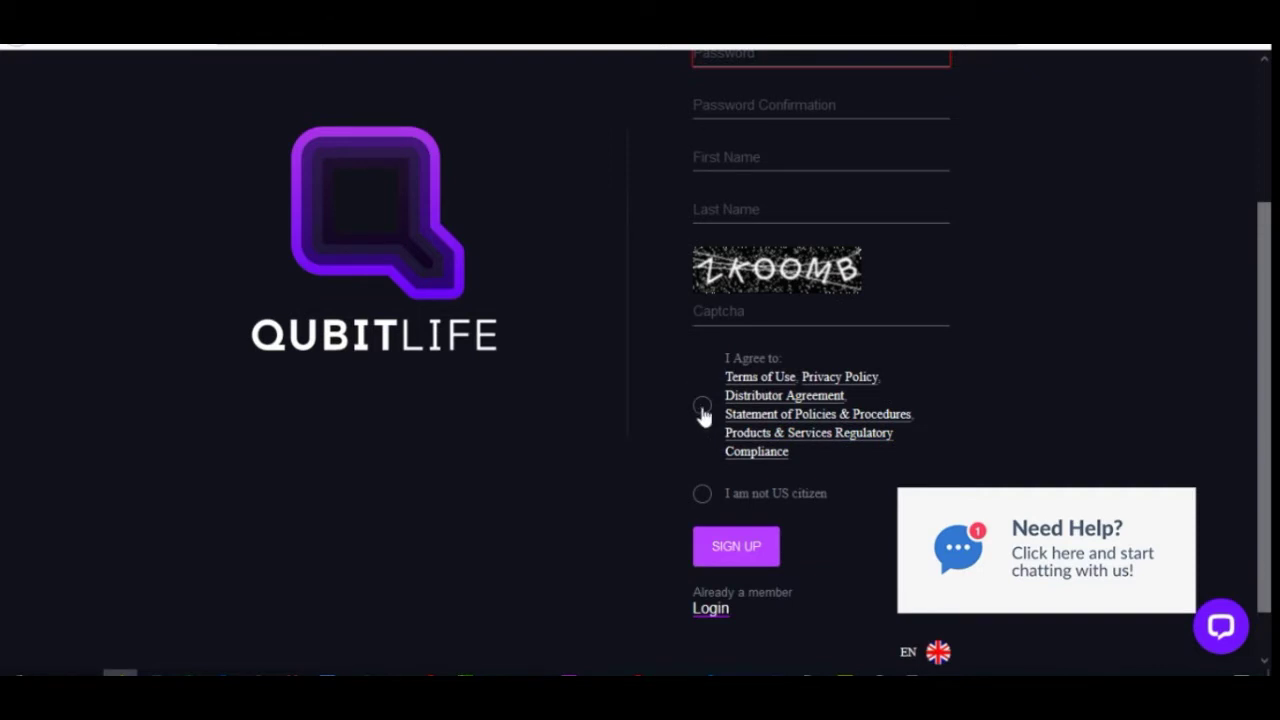
pyautogui.scroll(-1, 701, 428)
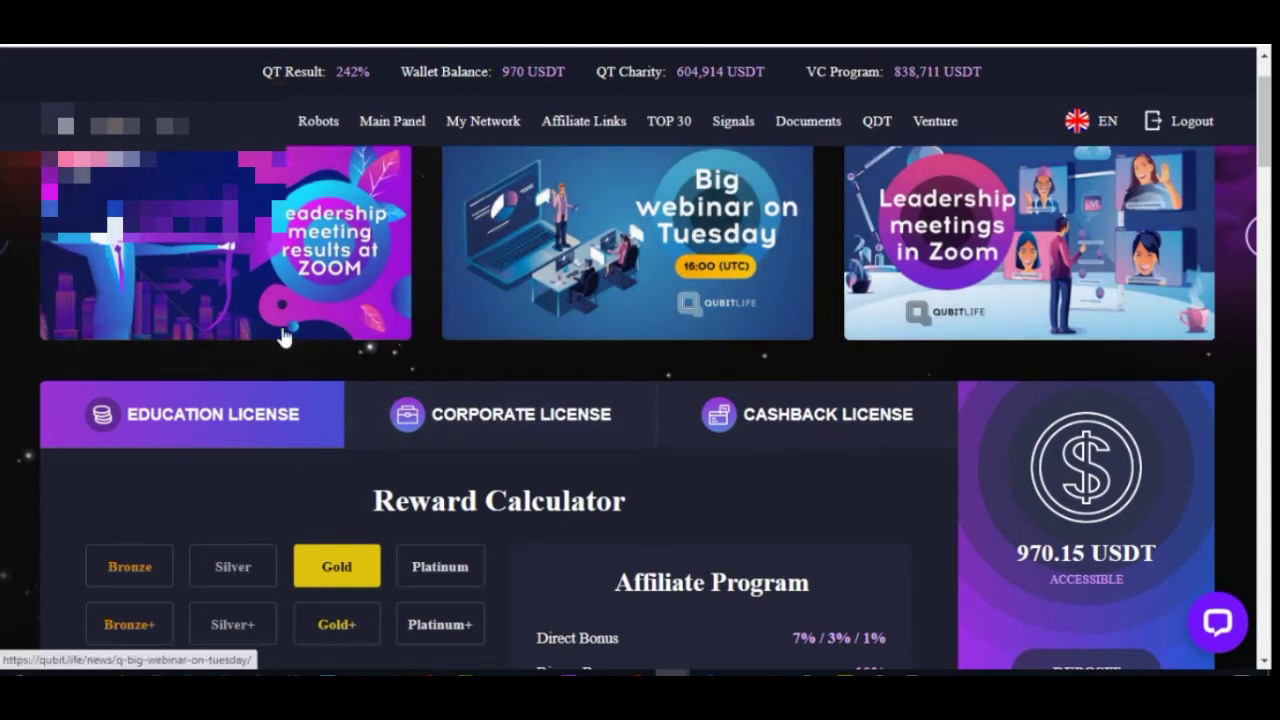
pyautogui.scroll(-3, 565, 373)
pyautogui.scroll(-5, 563, 365)
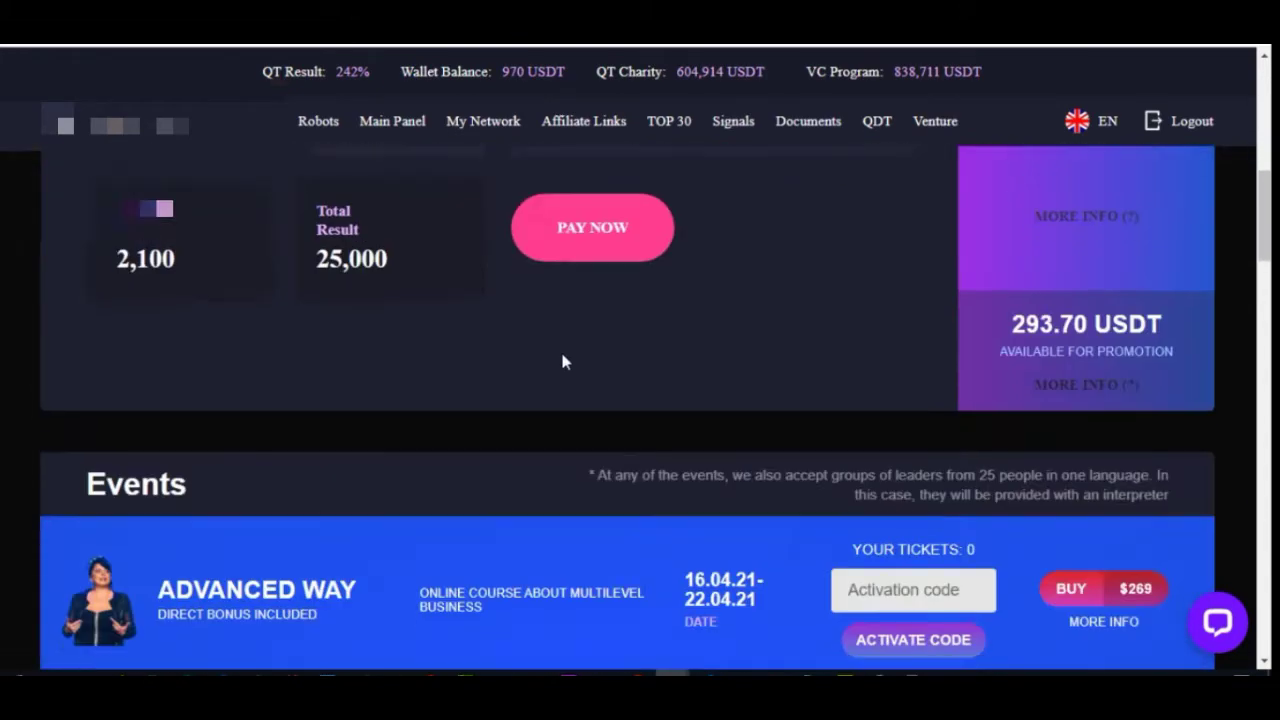
pyautogui.scroll(5, 555, 374)
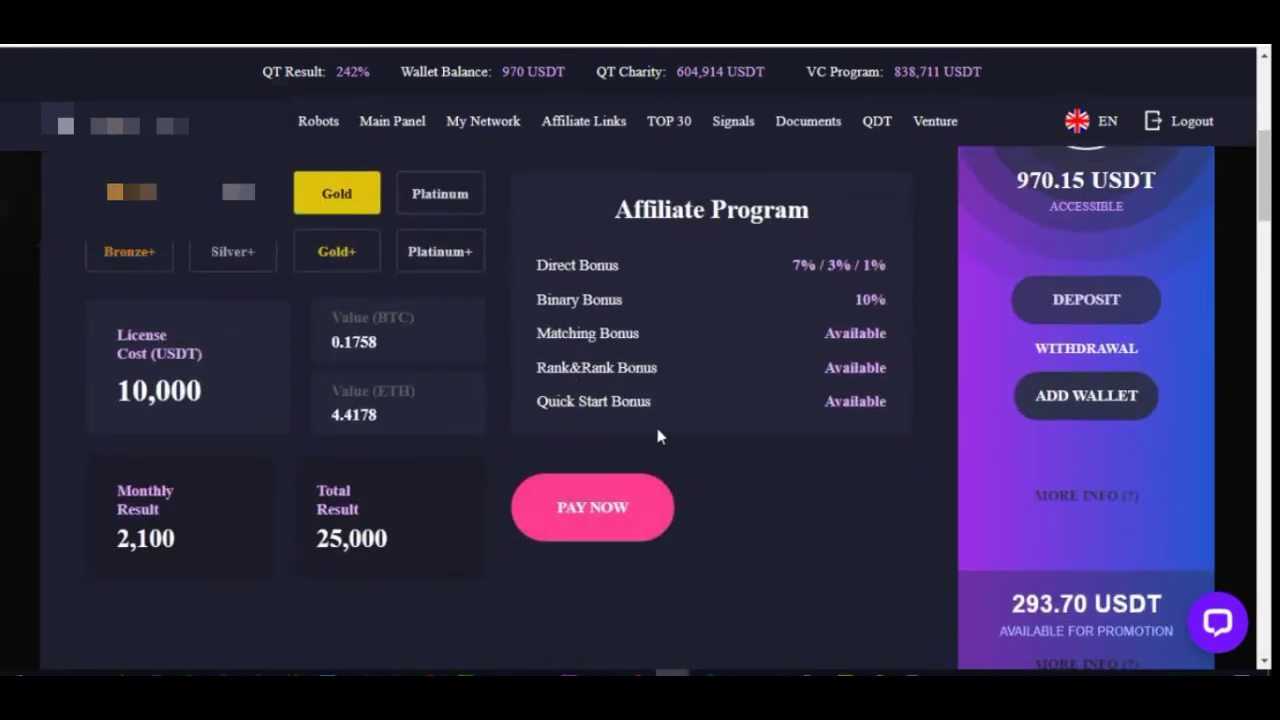
pyautogui.scroll(1, 655, 430)
pyautogui.scroll(2, 538, 262)
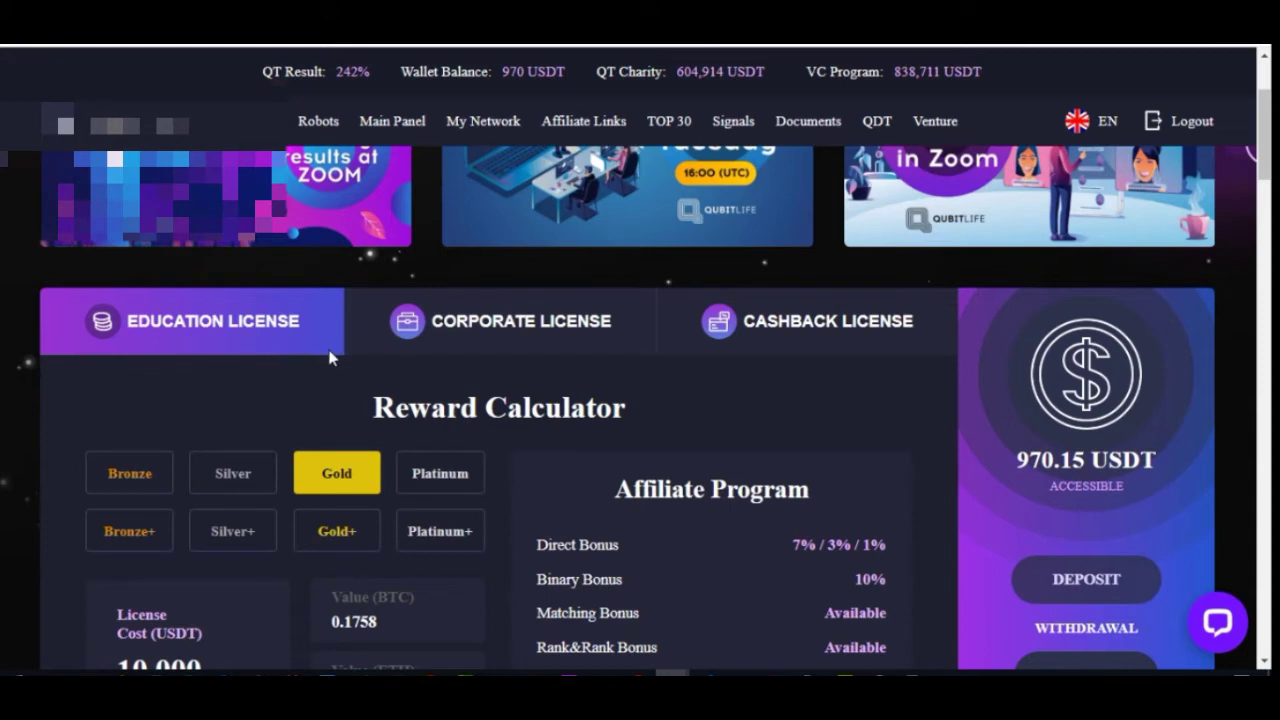
pyautogui.click(482, 340)
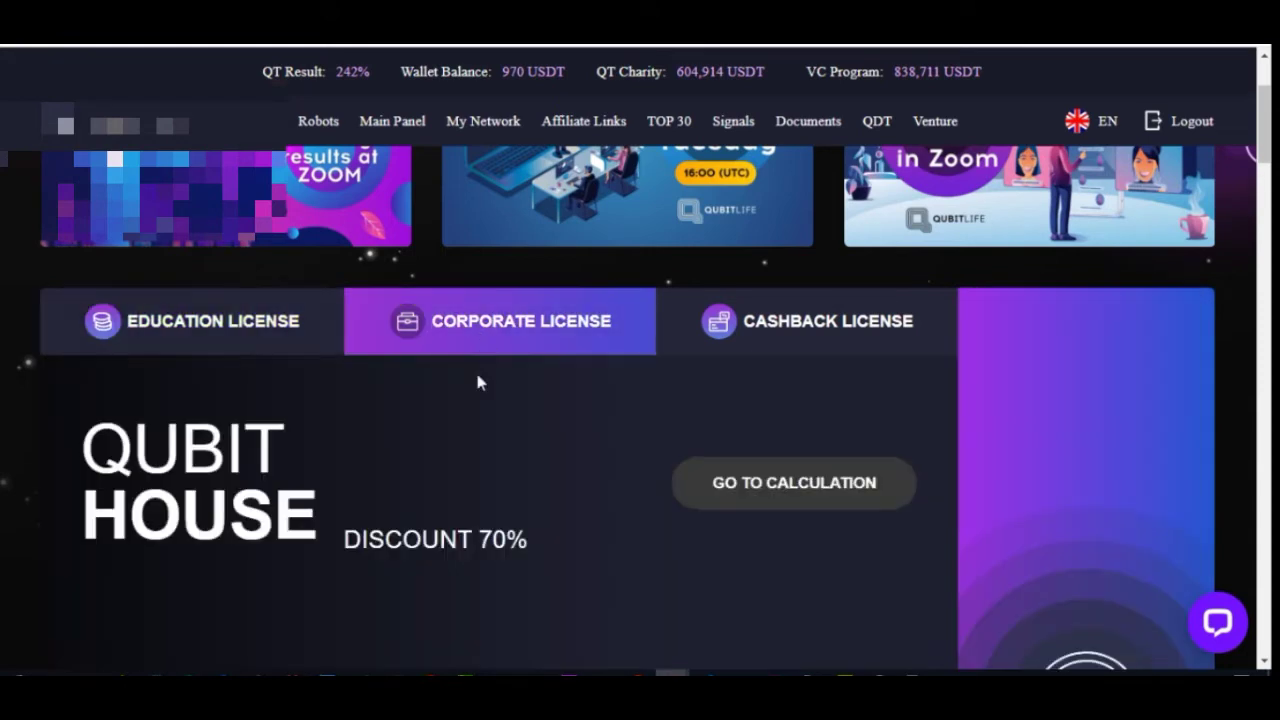
pyautogui.scroll(-1, 594, 510)
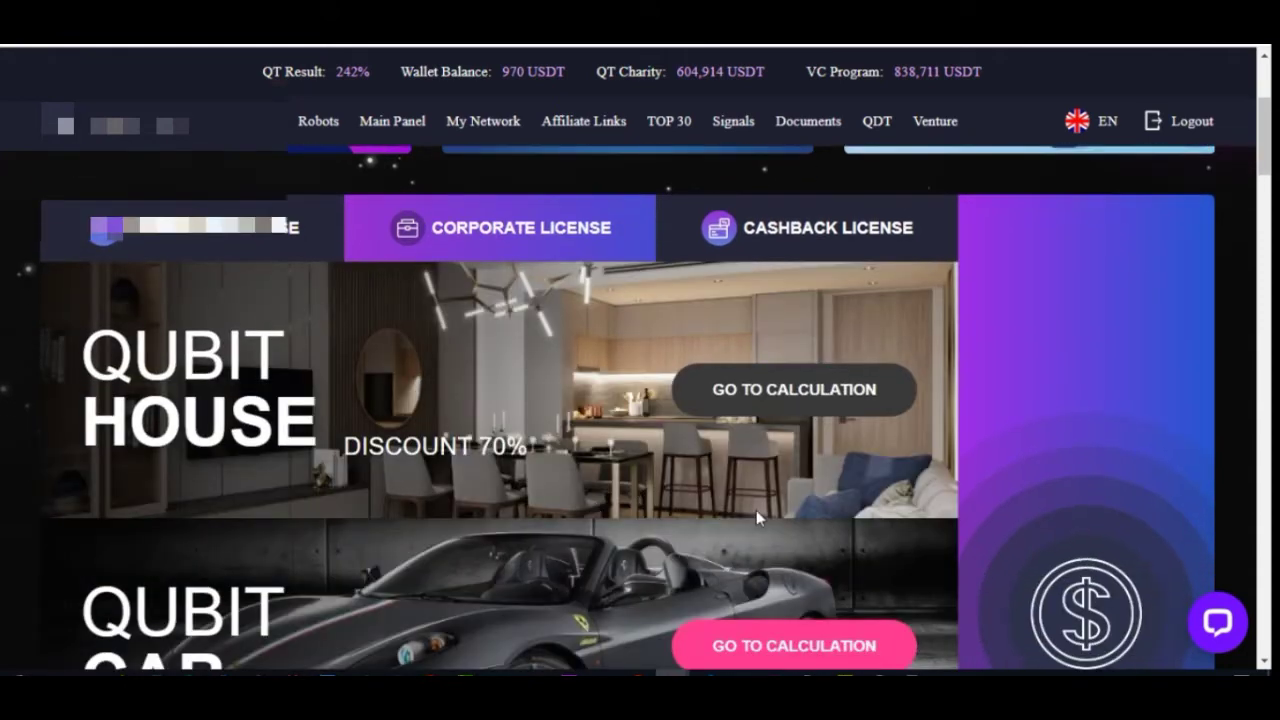
pyautogui.scroll(2, 756, 510)
pyautogui.click(806, 428)
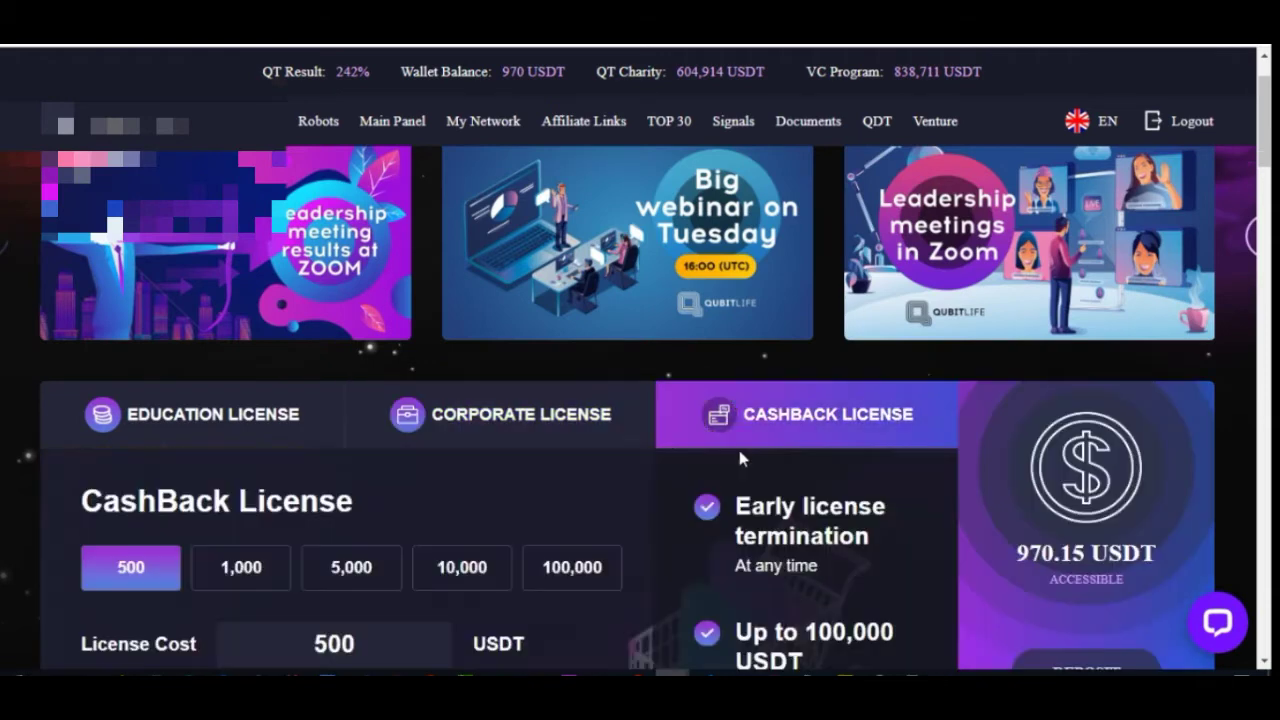
pyautogui.scroll(-2, 791, 411)
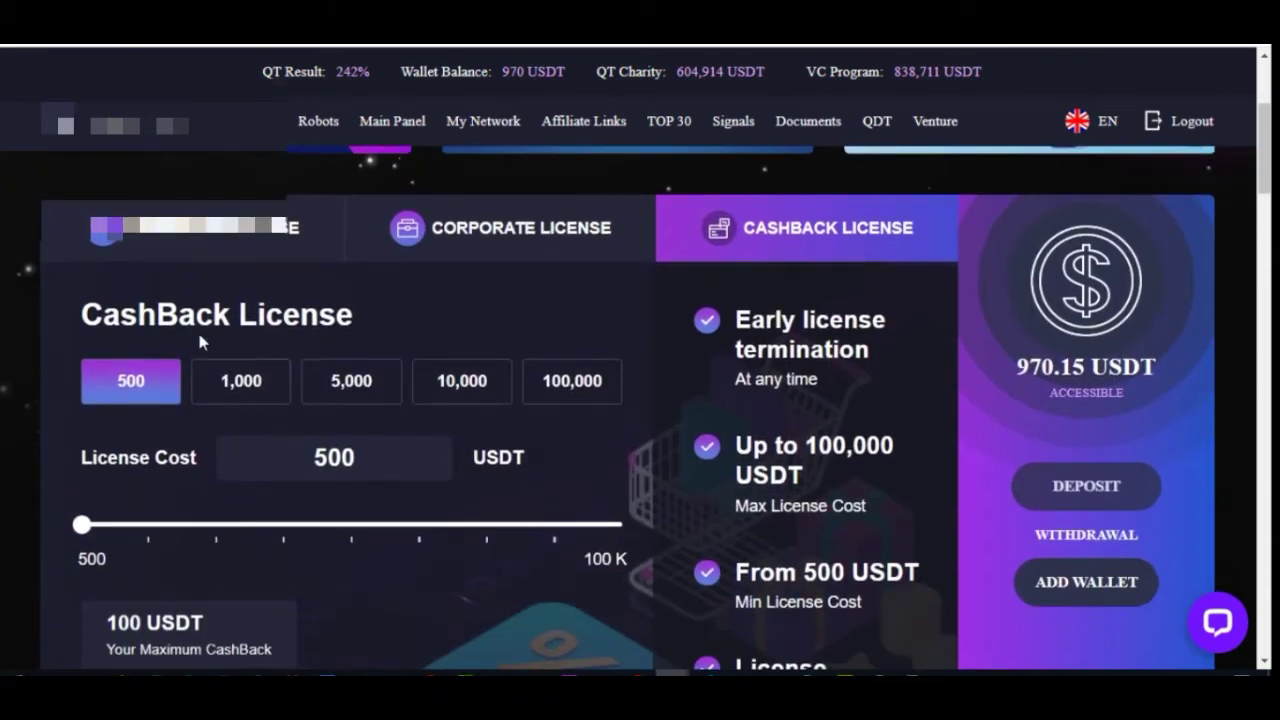
pyautogui.click(170, 232)
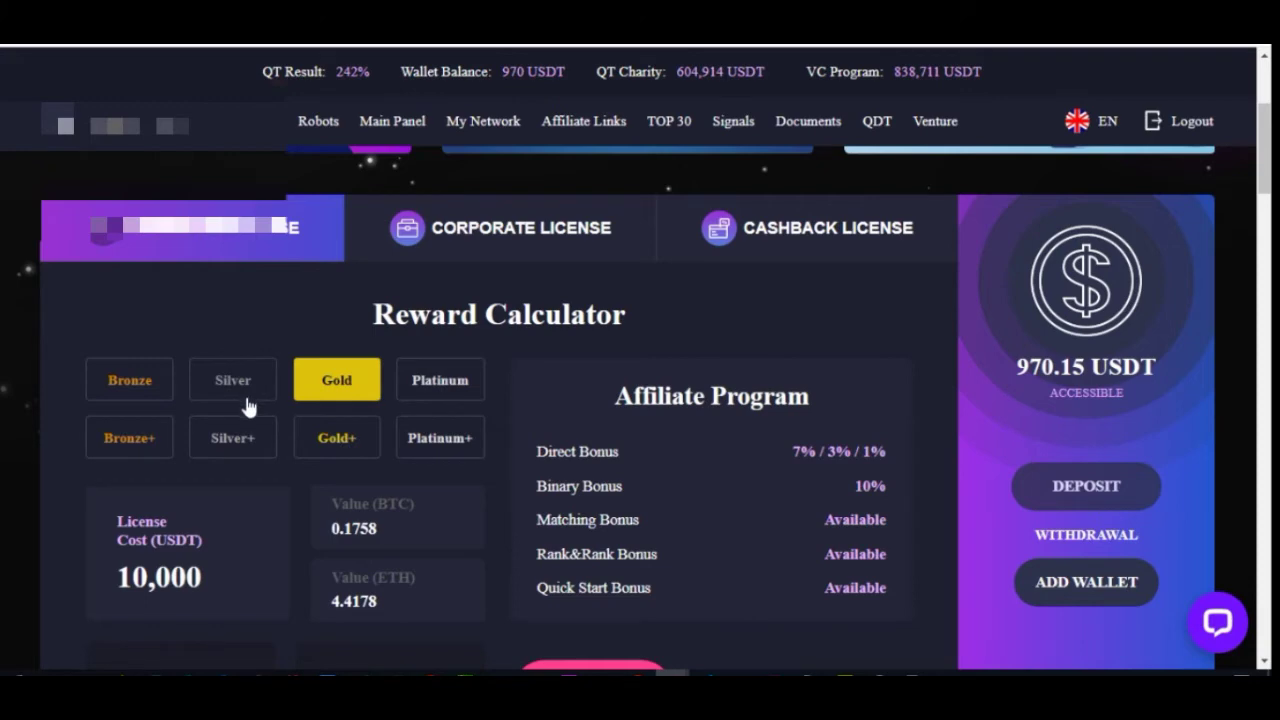
# - Step the Reward Calculator through the Bronze, Bronze+, Silver, Silver+ and Gold tiers
pyautogui.scroll(-1, 248, 405)
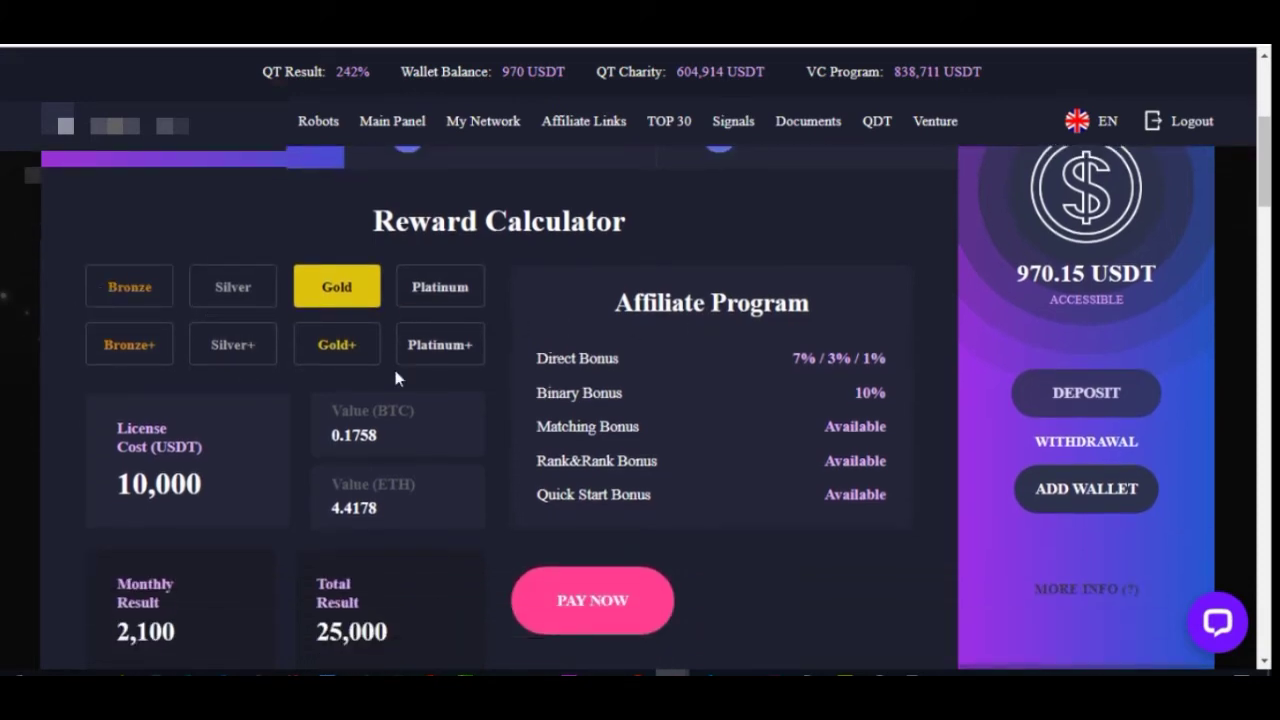
pyautogui.click(110, 288)
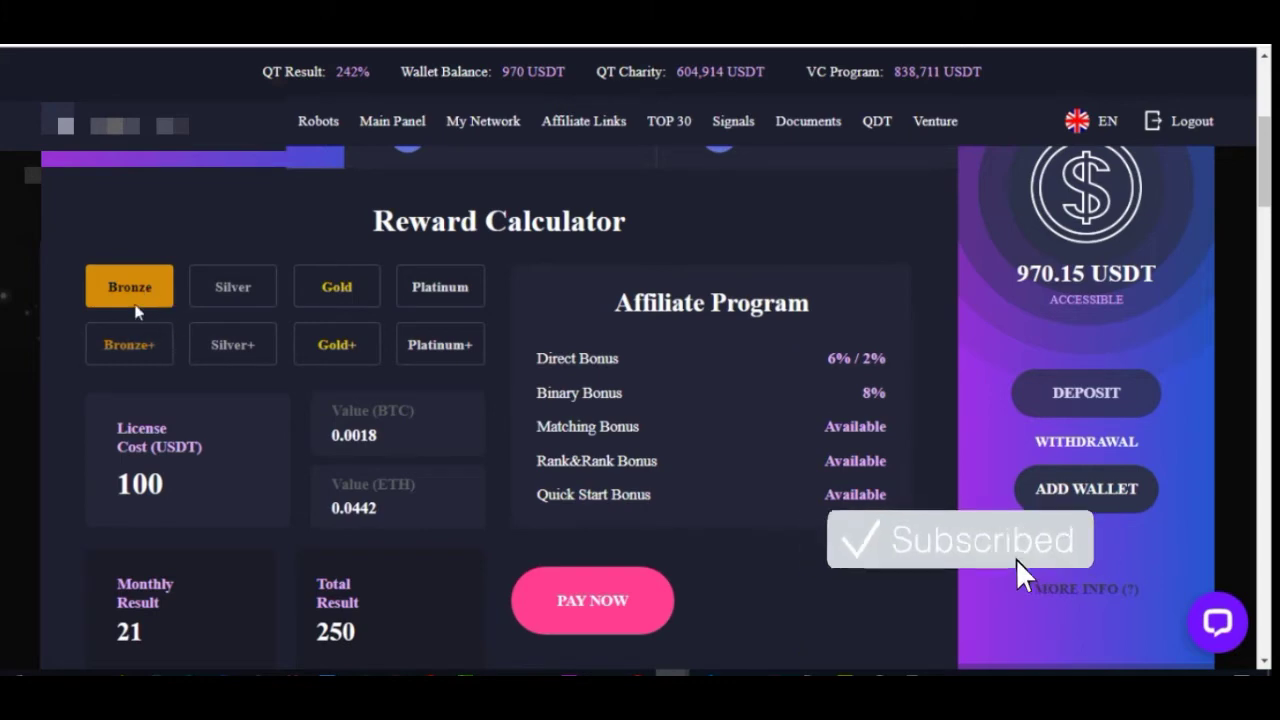
pyautogui.click(141, 352)
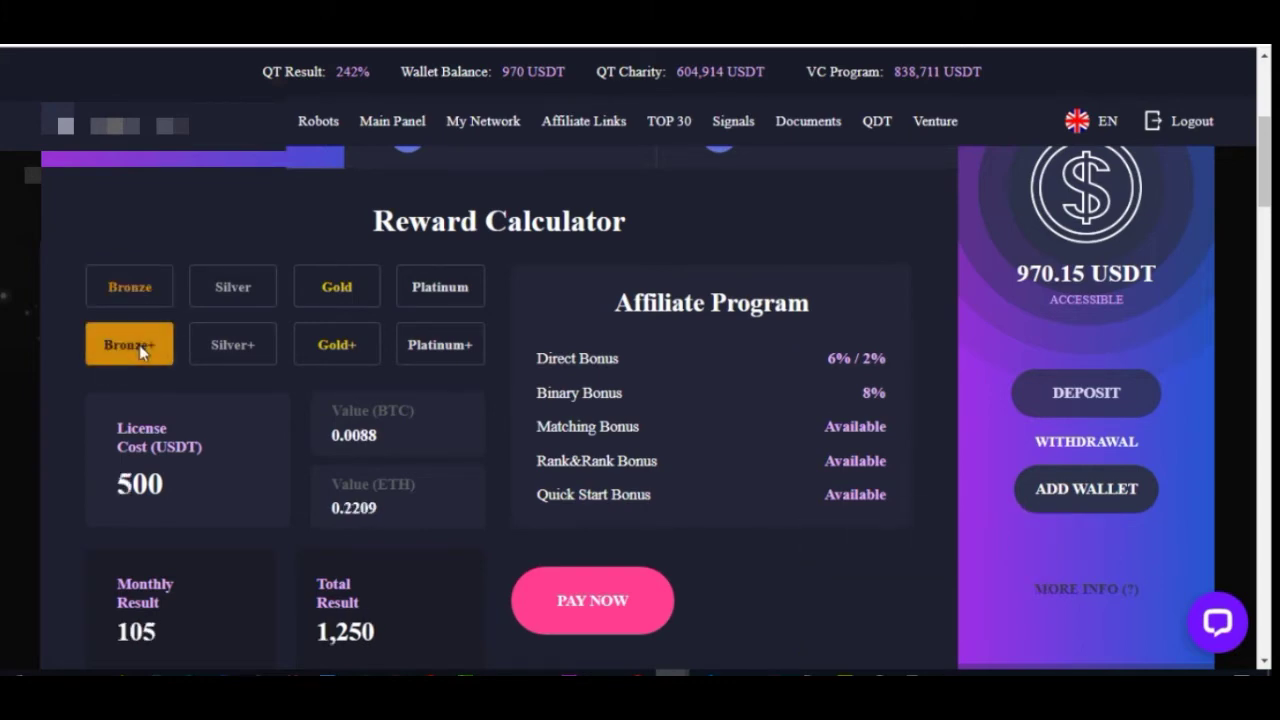
pyautogui.click(221, 290)
pyautogui.click(236, 360)
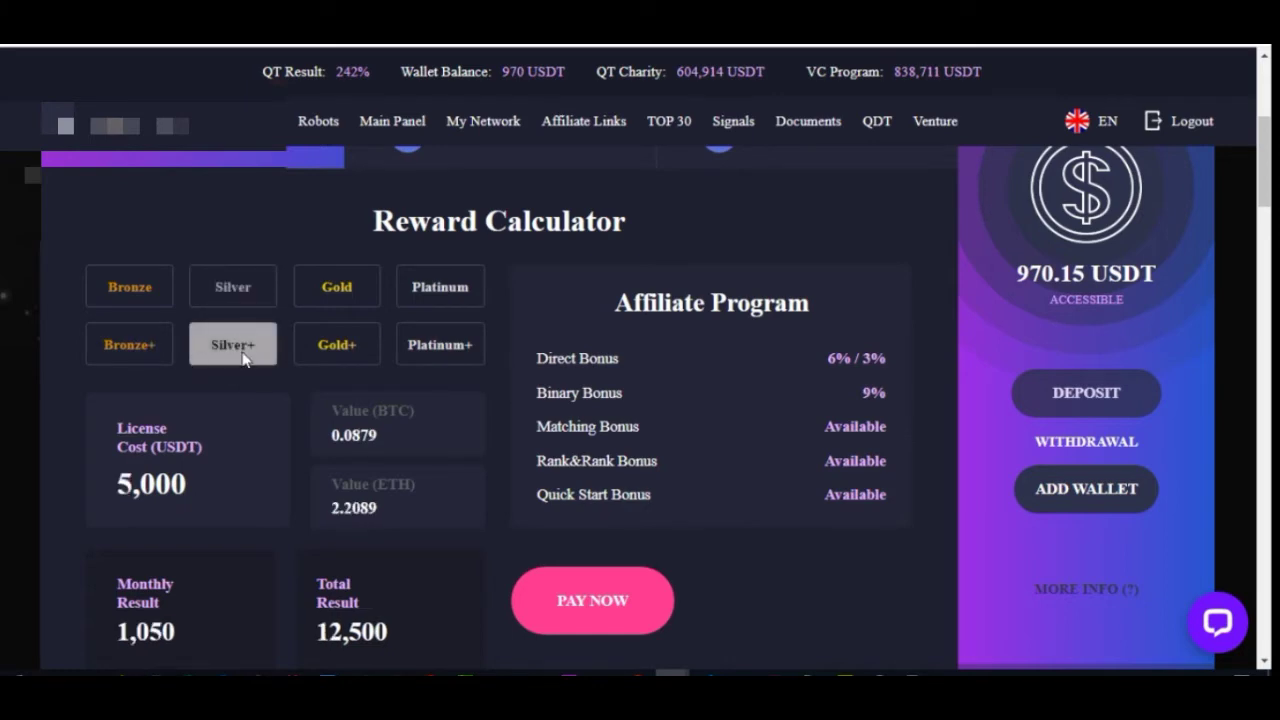
pyautogui.click(360, 296)
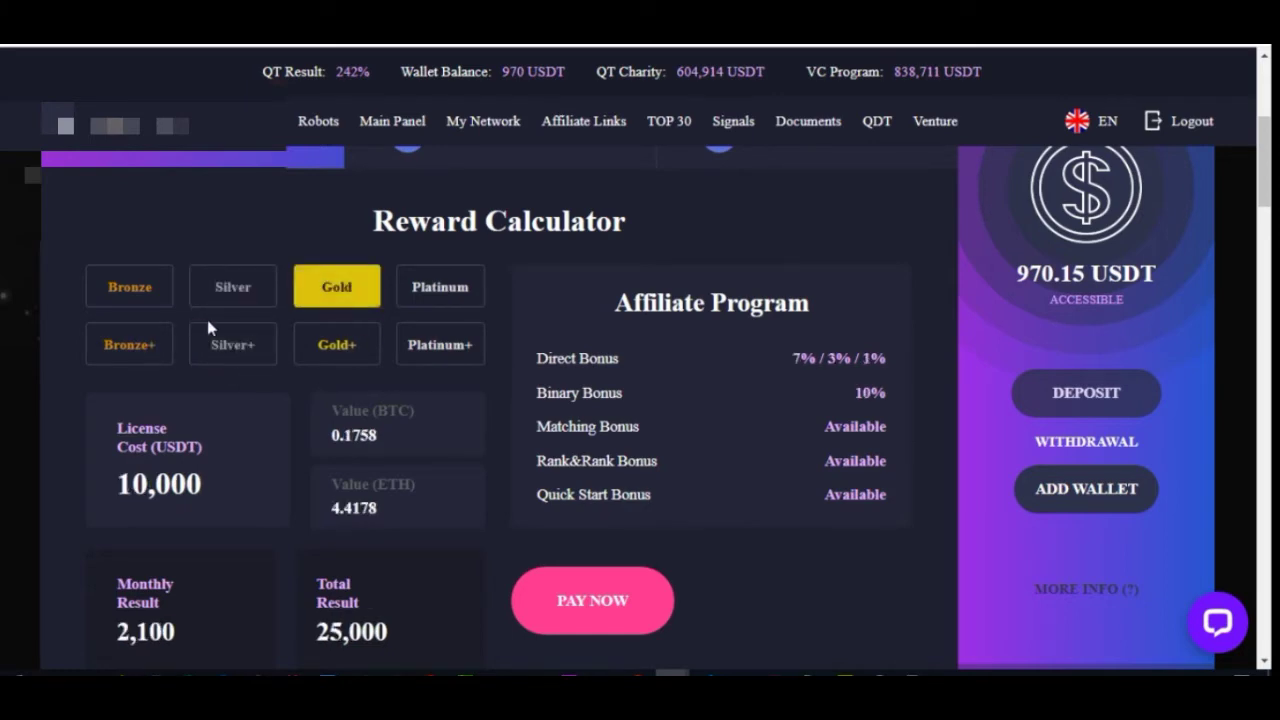
# - Point out the Affiliate Program heading and its 7% Direct Bonus
pyautogui.moveTo(615, 303); pyautogui.dragTo(860, 245)
pyautogui.click(860, 245)
pyautogui.moveTo(537, 364); pyautogui.dragTo(648, 373)
pyautogui.click(514, 368)
pyautogui.moveTo(782, 364); pyautogui.dragTo(815, 360)
pyautogui.click(804, 366)
# - Compare Platinum+ (12% Binary Bonus) with Bronze (6% Direct Bonus), then settle on Silver via Silver+
pyautogui.click(430, 348)
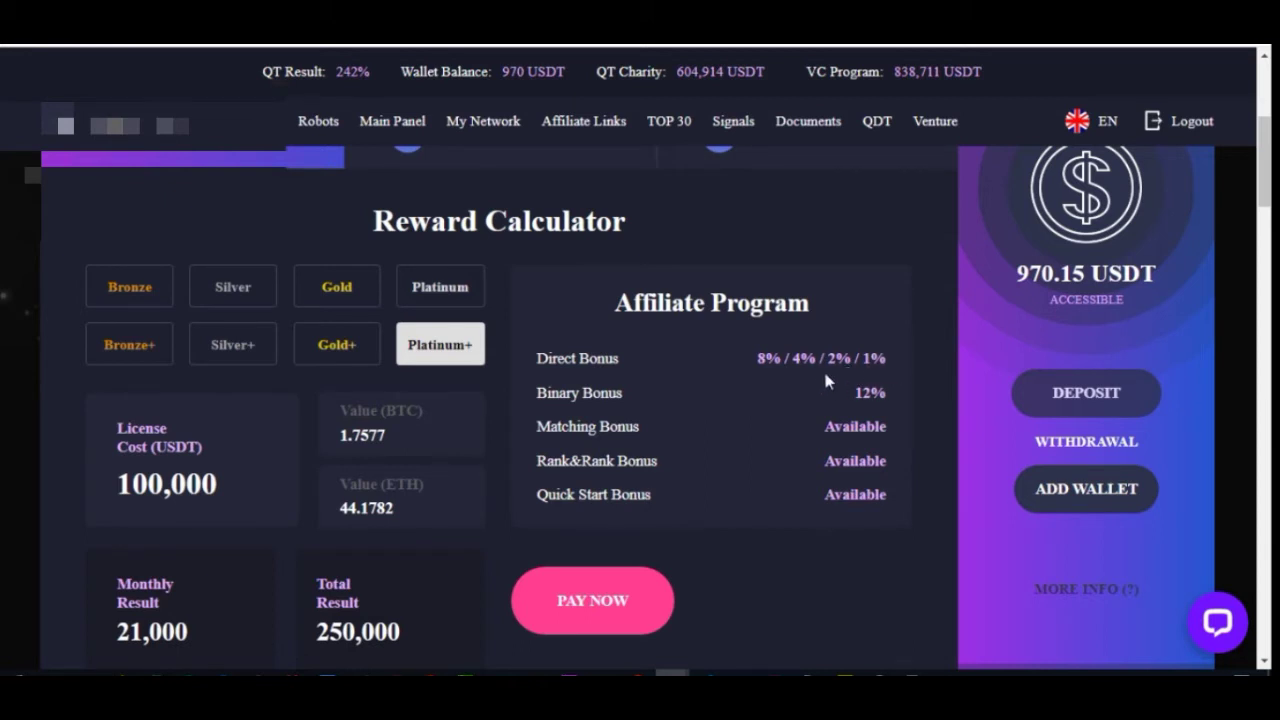
pyautogui.moveTo(842, 400); pyautogui.dragTo(886, 400)
pyautogui.click(856, 438)
pyautogui.click(97, 290)
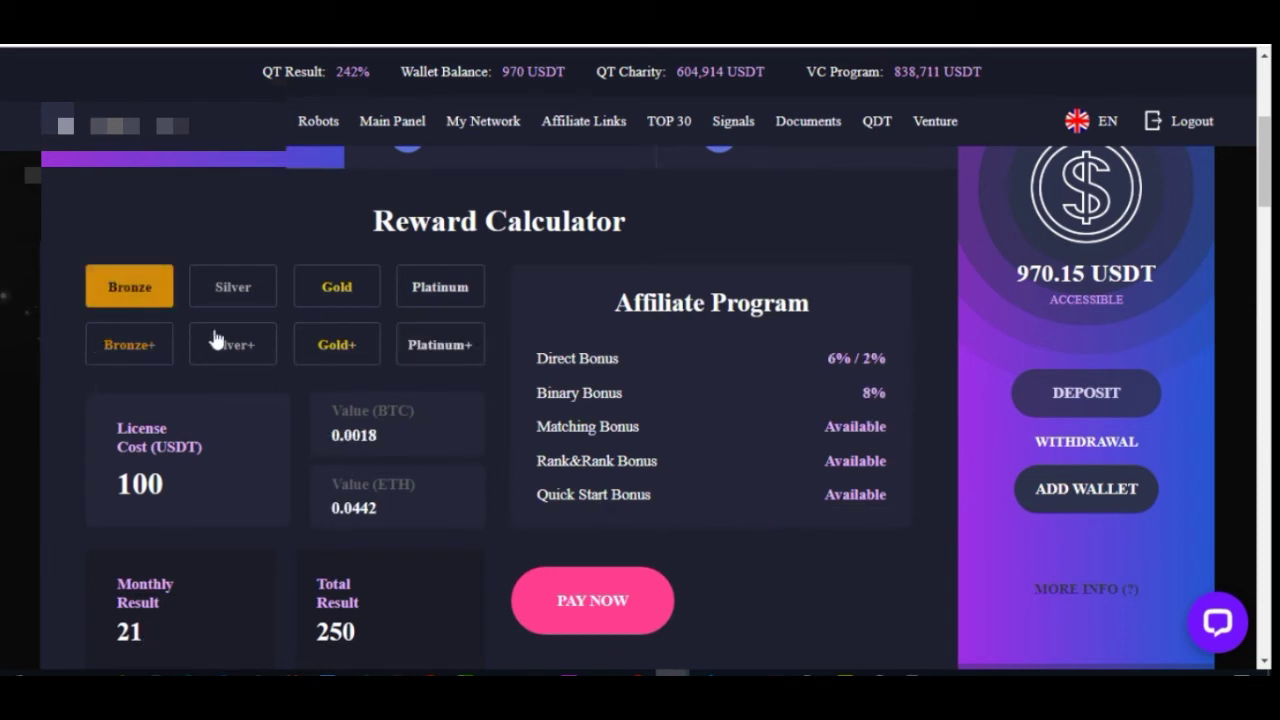
pyautogui.moveTo(826, 358); pyautogui.dragTo(855, 373)
pyautogui.click(834, 386)
pyautogui.tripleClick(865, 368)
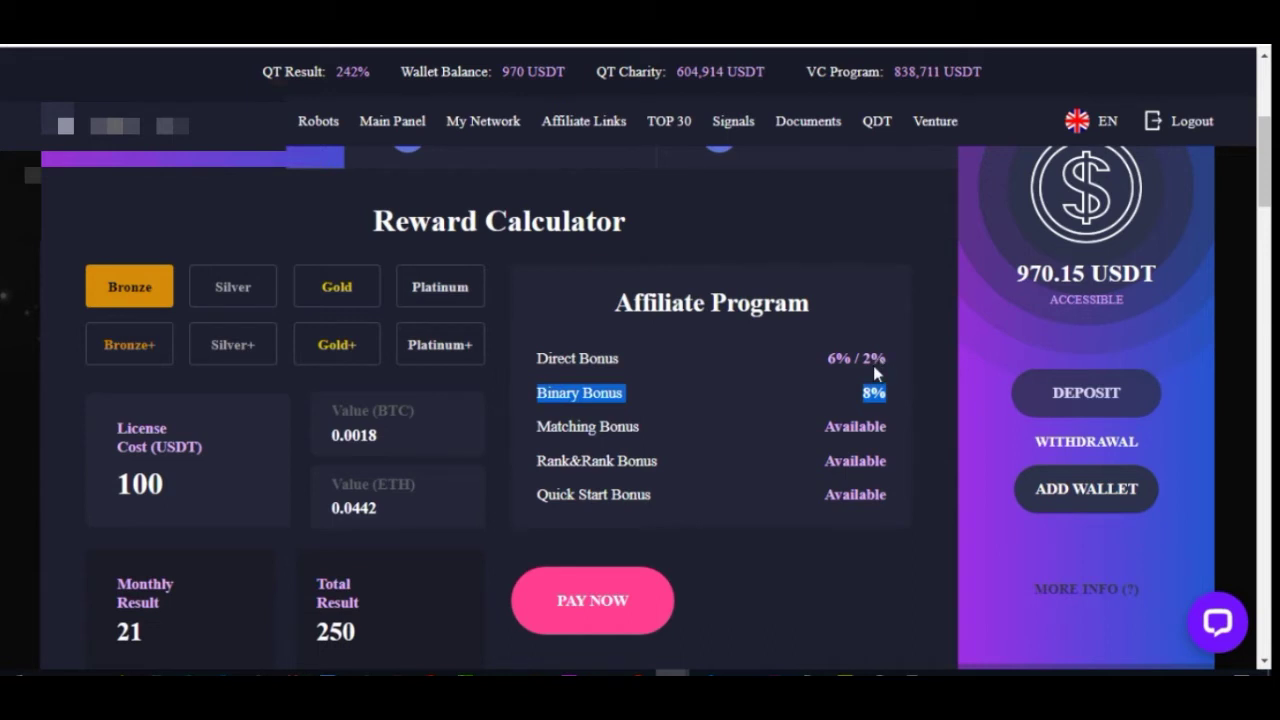
pyautogui.click(874, 369)
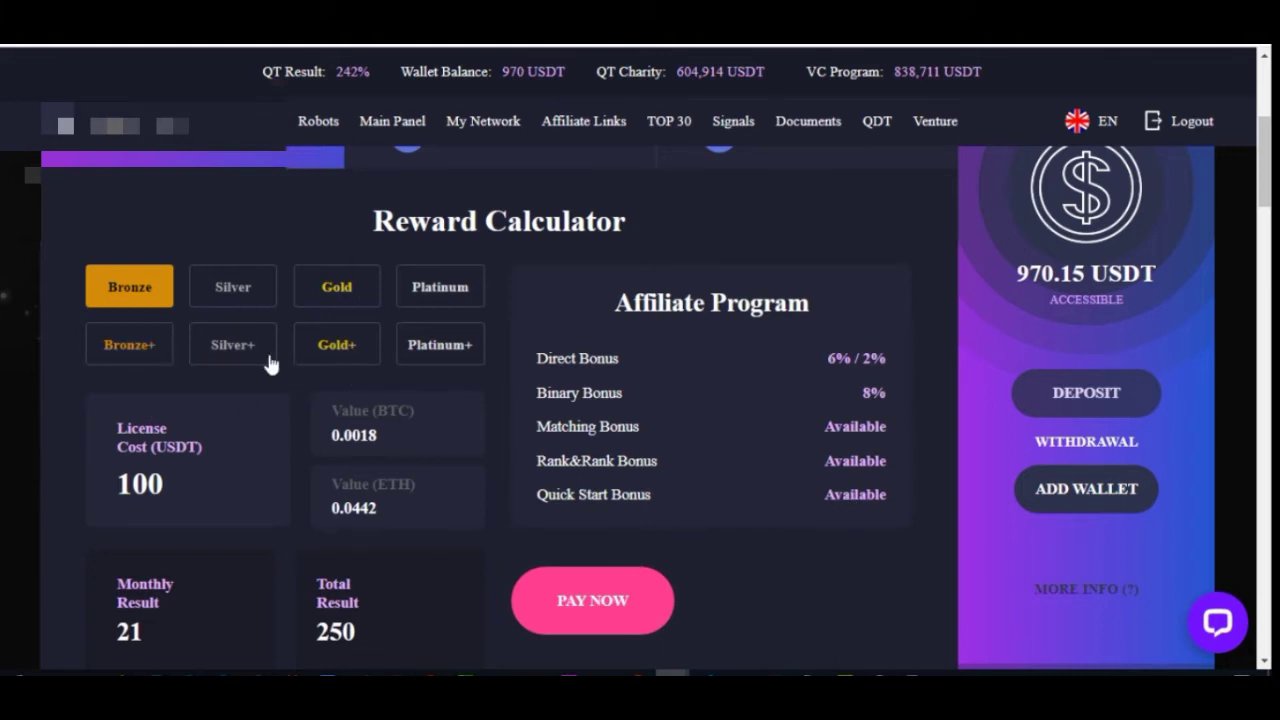
pyautogui.click(234, 345)
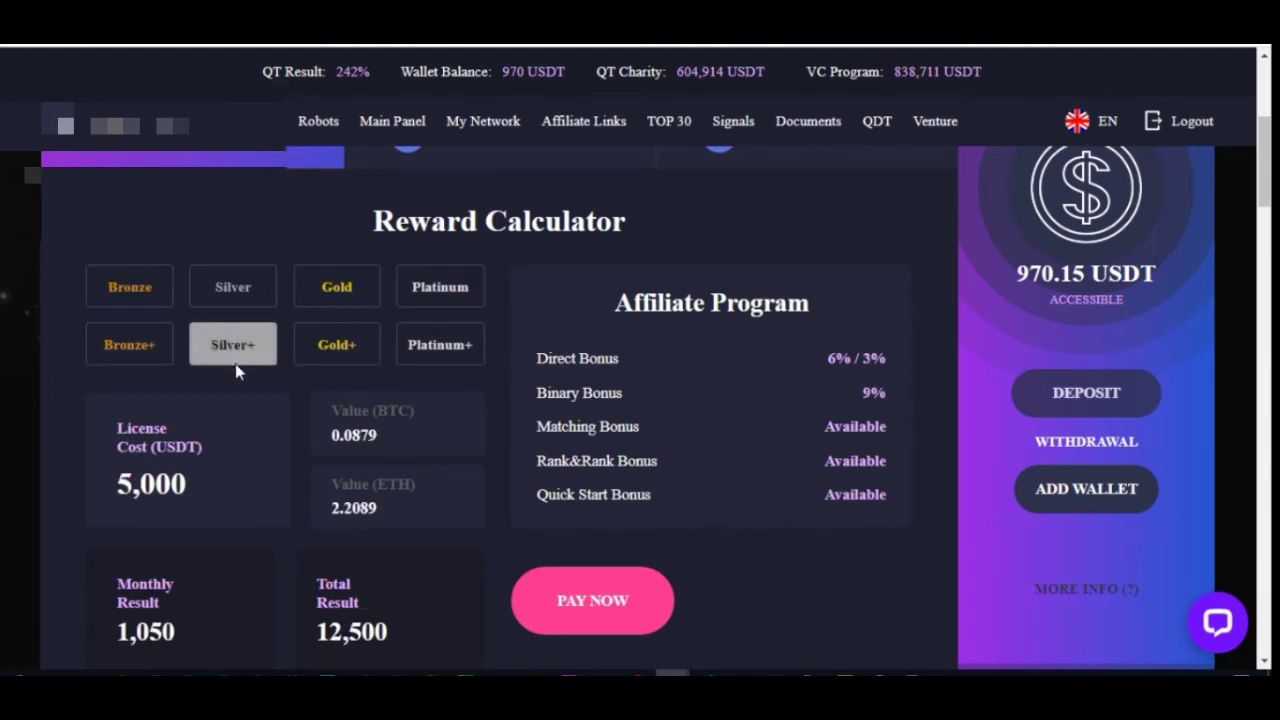
pyautogui.click(237, 297)
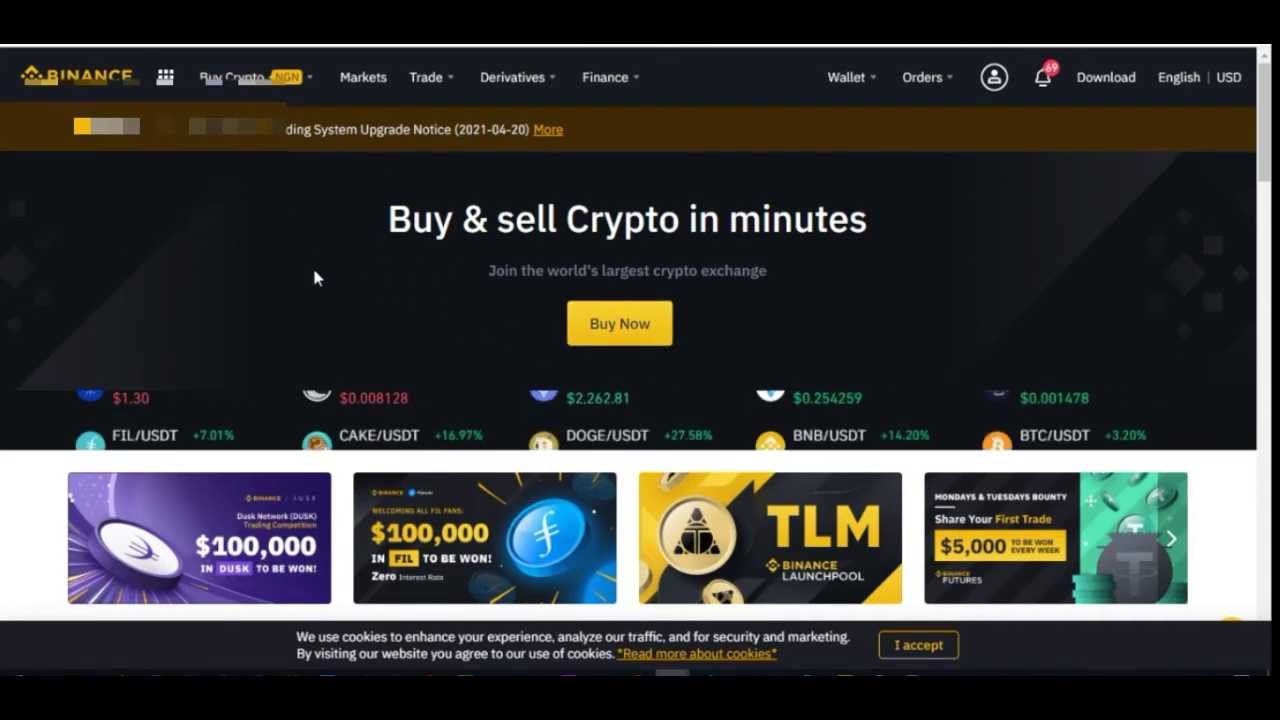
pyautogui.scroll(-2, 316, 280)
pyautogui.scroll(2, 820, 298)
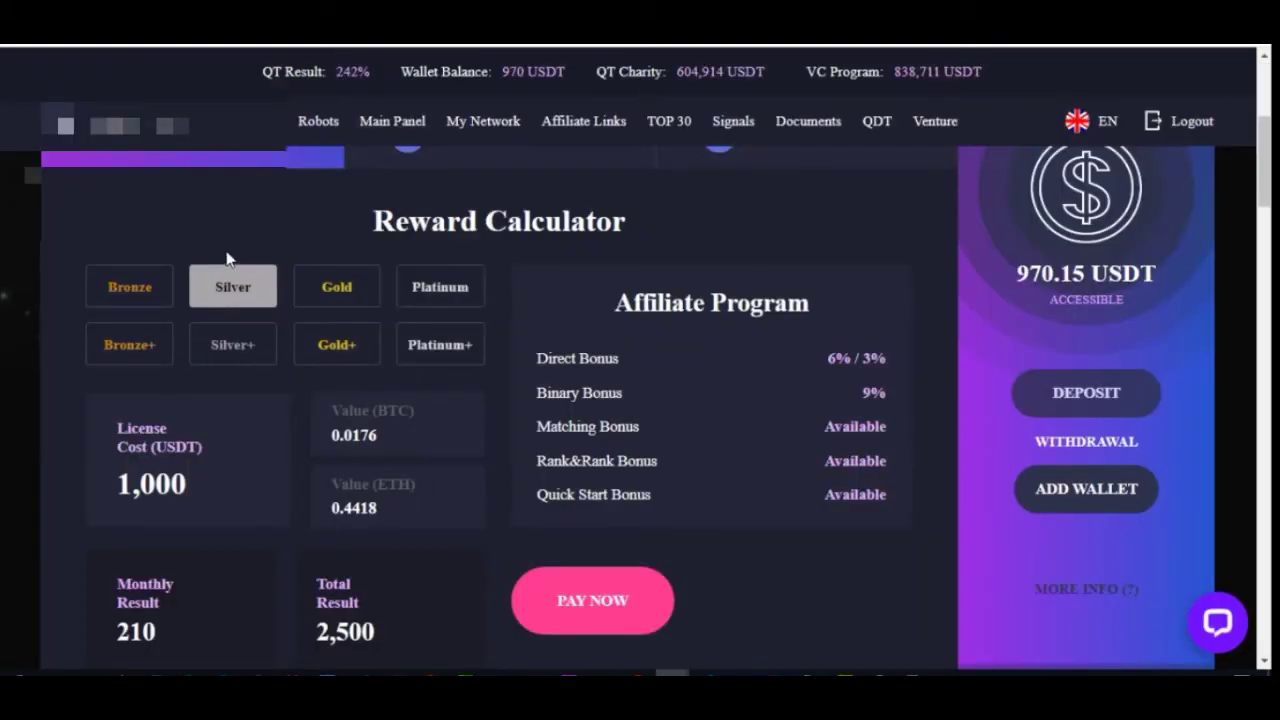
# - Switch the calculator from Silver+ to the Gold tier at 10,000 USDT and choose PAY NOW
pyautogui.click(237, 345)
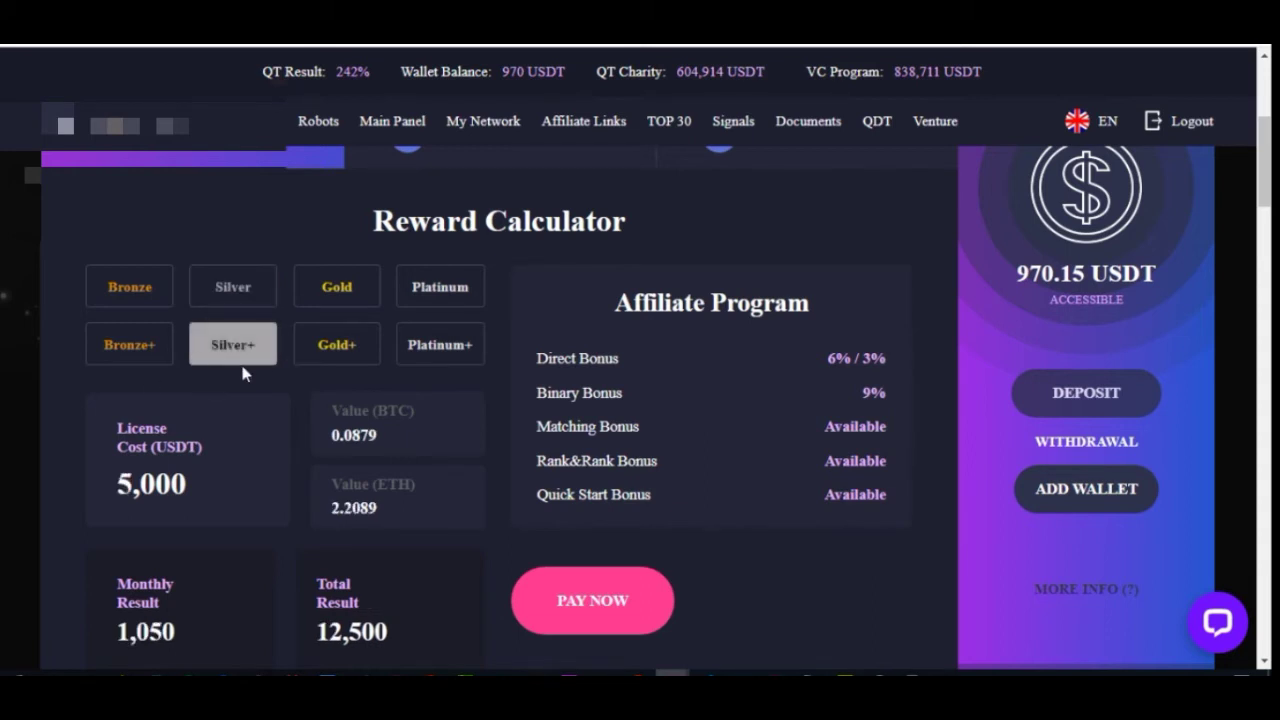
pyautogui.scroll(-1, 343, 430)
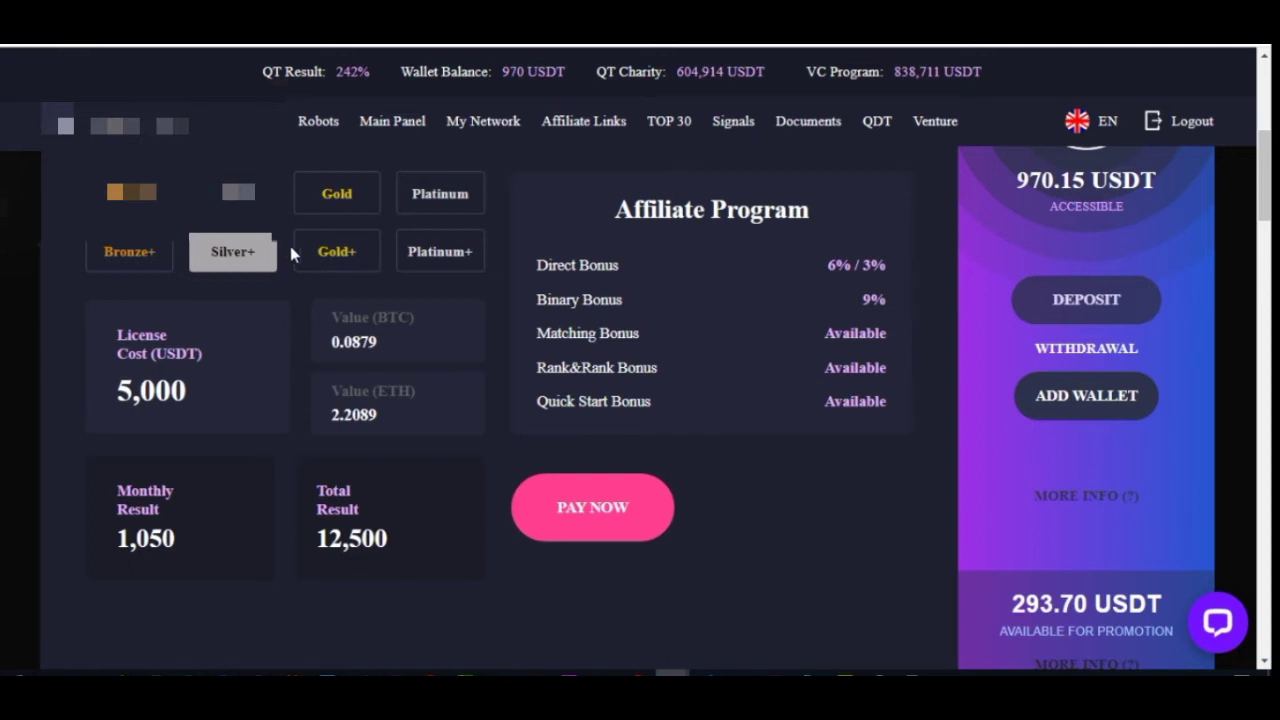
pyautogui.click(336, 196)
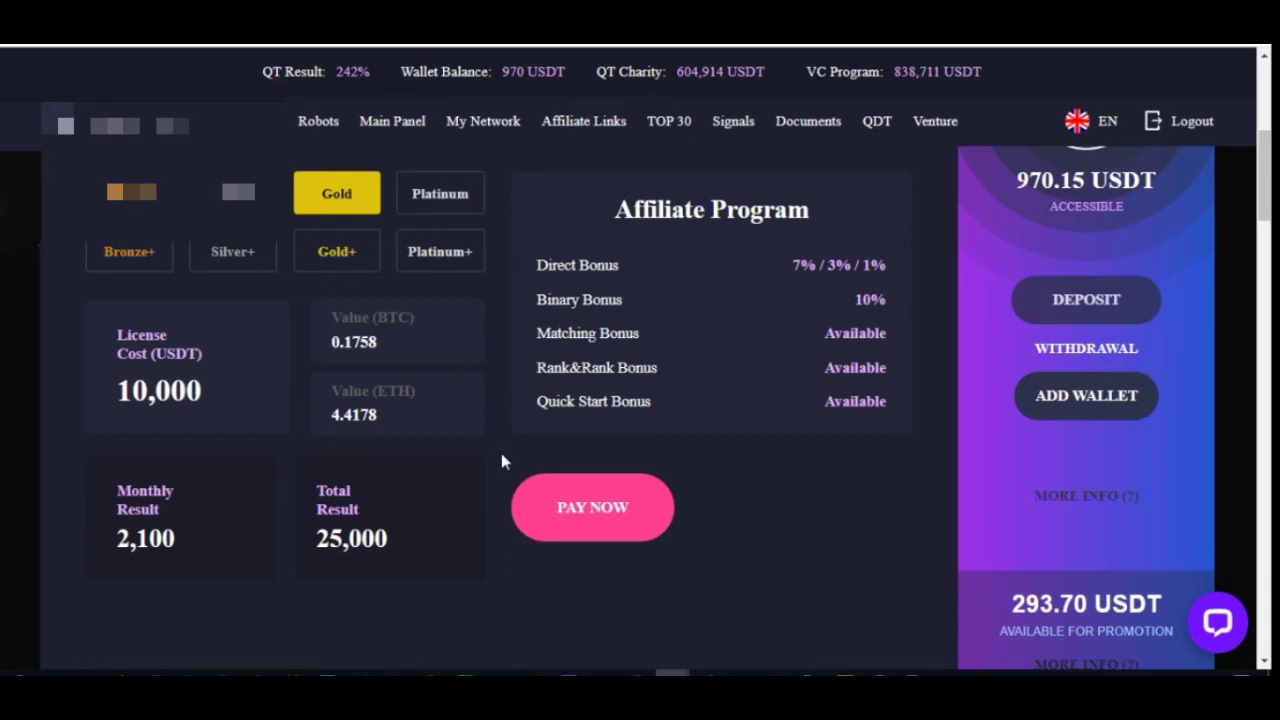
pyautogui.click(579, 516)
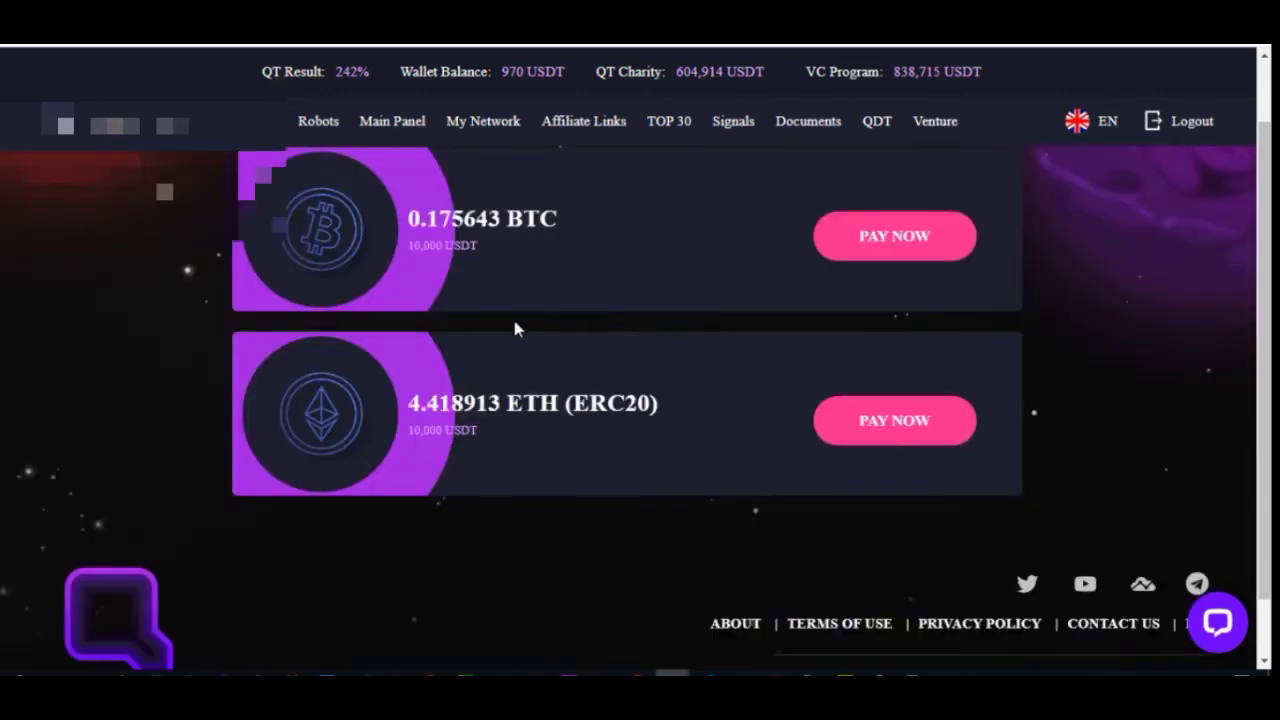
# - Compare the 0.175643 BTC and 4.418913 ETH (ERC20) amounts, then choose to pay in BTC
pyautogui.moveTo(583, 228); pyautogui.dragTo(420, 218)
pyautogui.moveTo(700, 410); pyautogui.dragTo(405, 405)
pyautogui.click(546, 322)
pyautogui.moveTo(556, 220); pyautogui.dragTo(406, 218)
pyautogui.click(615, 484)
pyautogui.moveTo(617, 426); pyautogui.dragTo(498, 476)
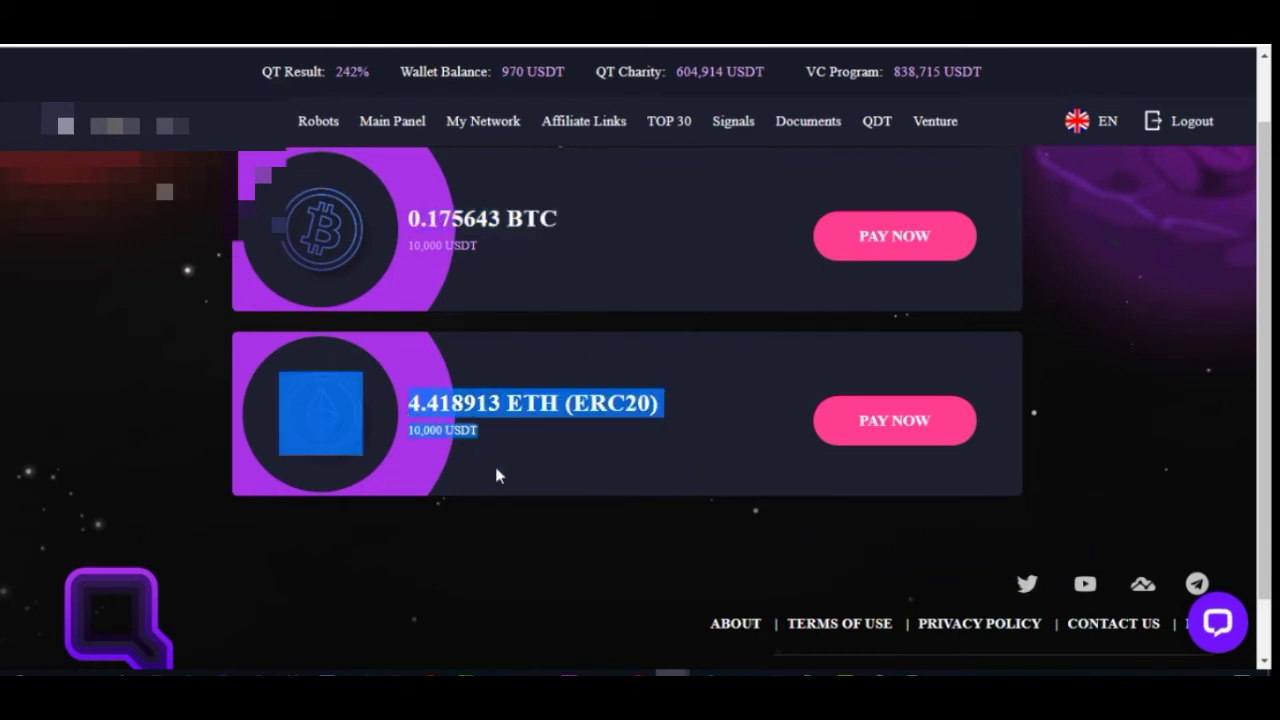
pyautogui.click(496, 474)
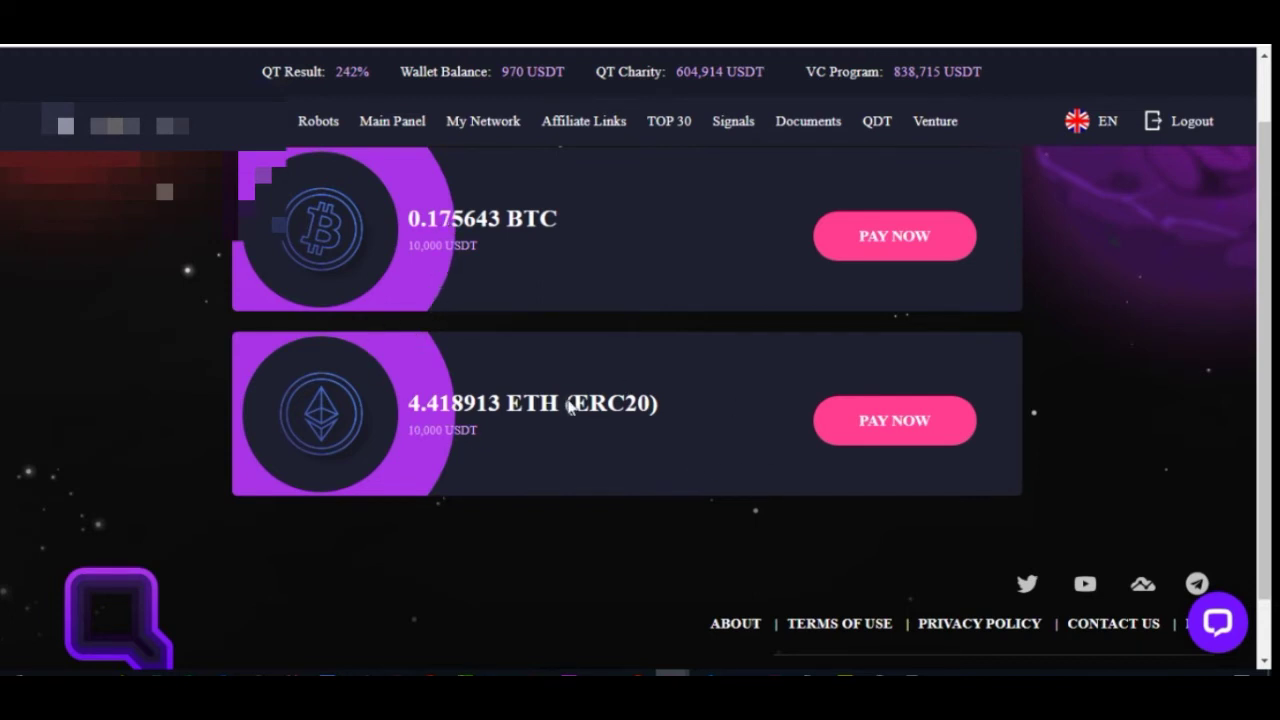
pyautogui.moveTo(557, 224); pyautogui.dragTo(445, 224)
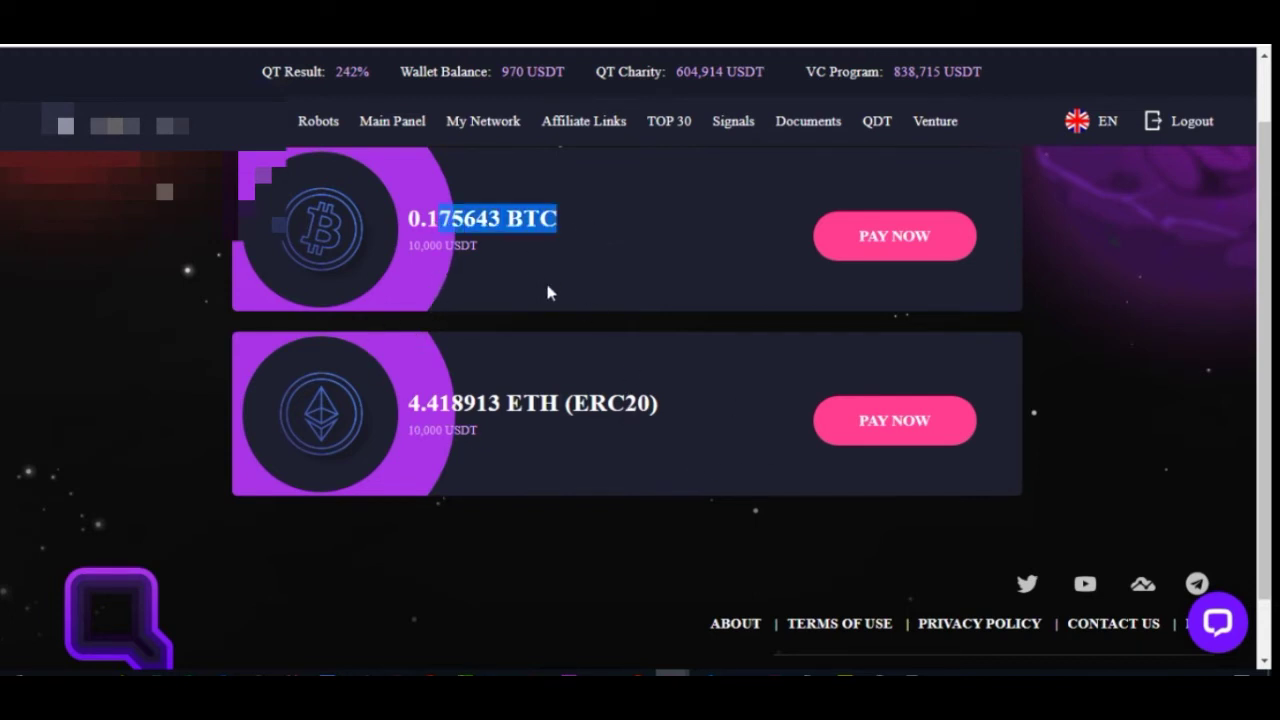
pyautogui.click(546, 284)
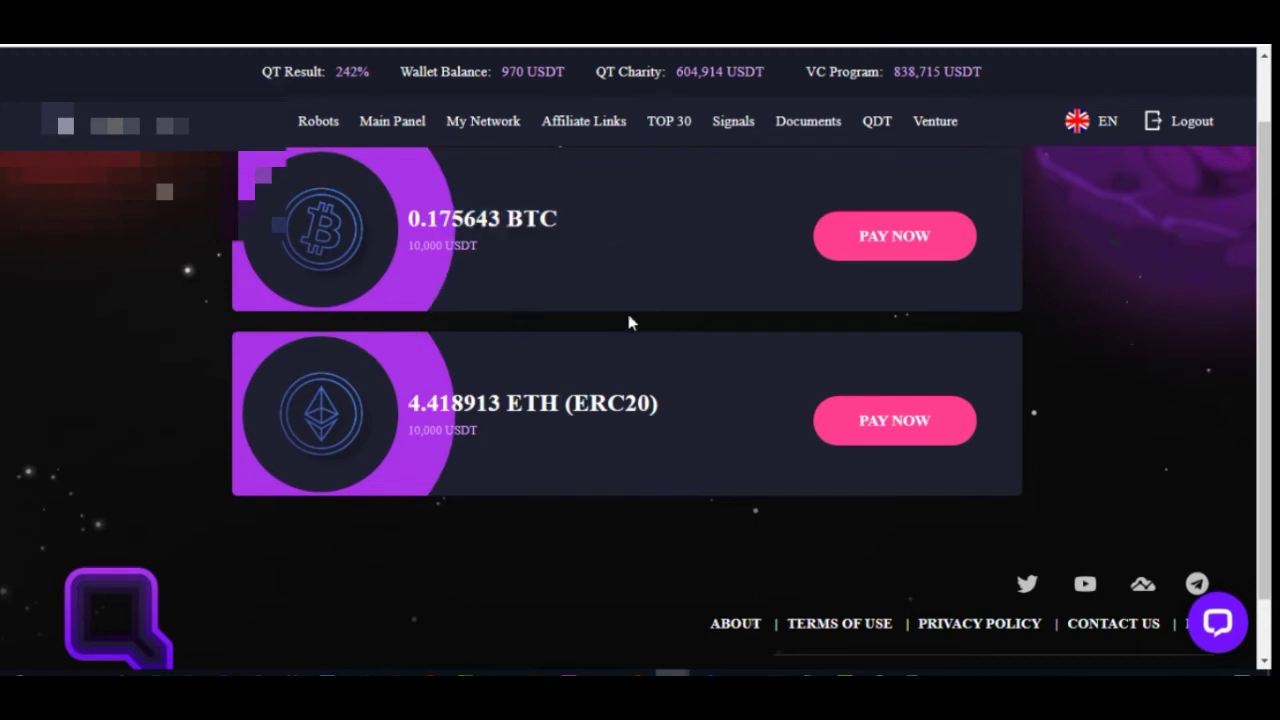
pyautogui.click(887, 244)
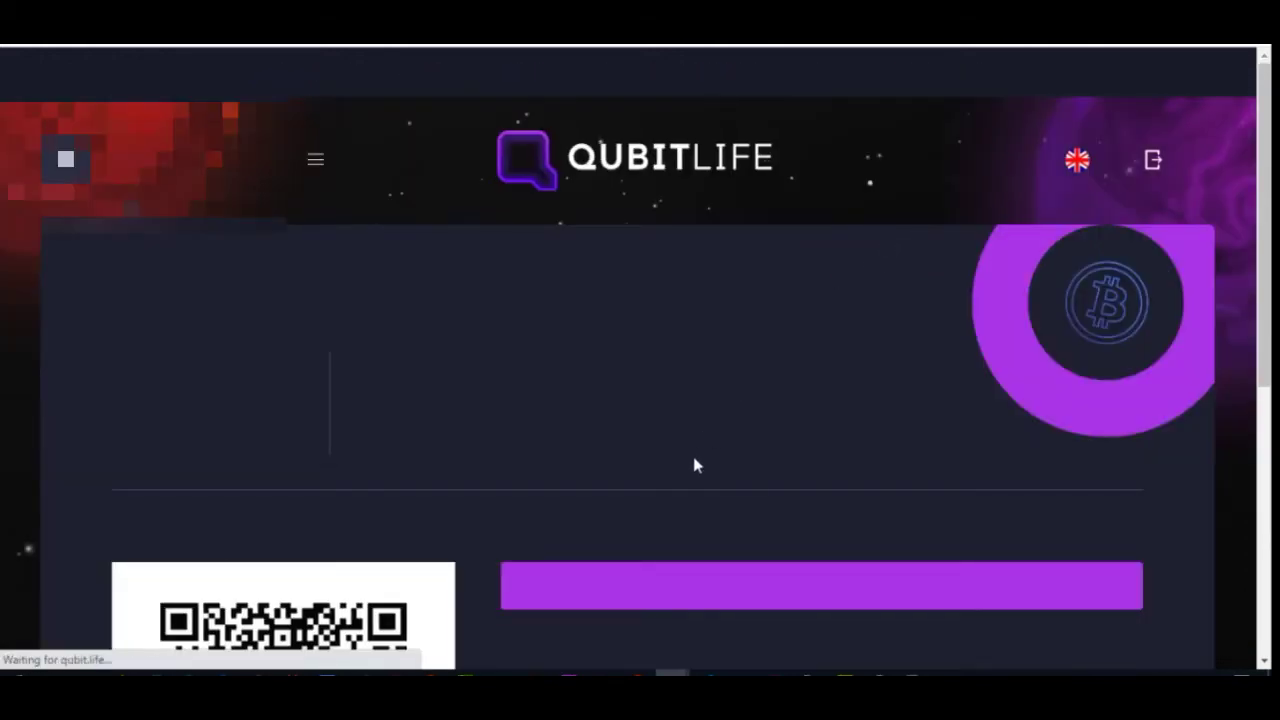
# - Highlight the 0.17564300 BTC amount and the BTC wallet address on the payment page
pyautogui.scroll(-1, 620, 415)
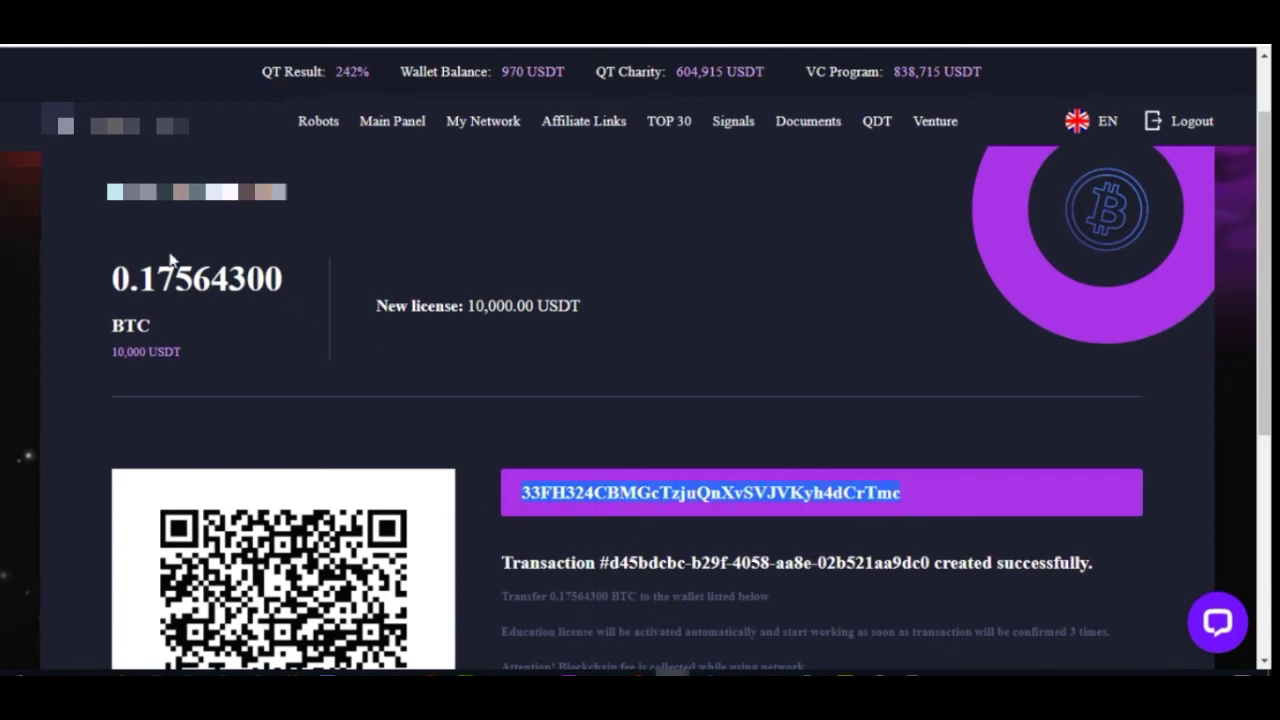
pyautogui.moveTo(96, 278); pyautogui.dragTo(277, 289)
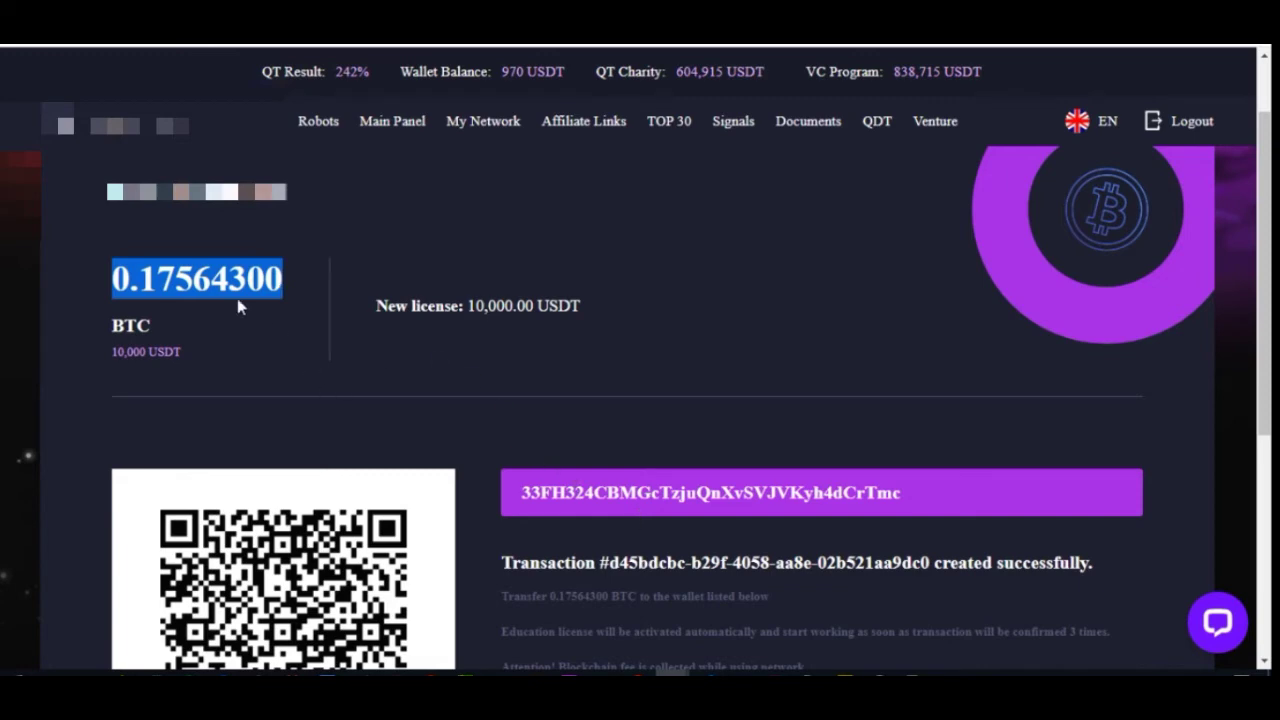
pyautogui.click(112, 272)
pyautogui.moveTo(112, 272); pyautogui.dragTo(286, 277)
pyautogui.moveTo(522, 491); pyautogui.dragTo(552, 492)
pyautogui.moveTo(858, 505); pyautogui.dragTo(963, 512)
pyautogui.click(786, 420)
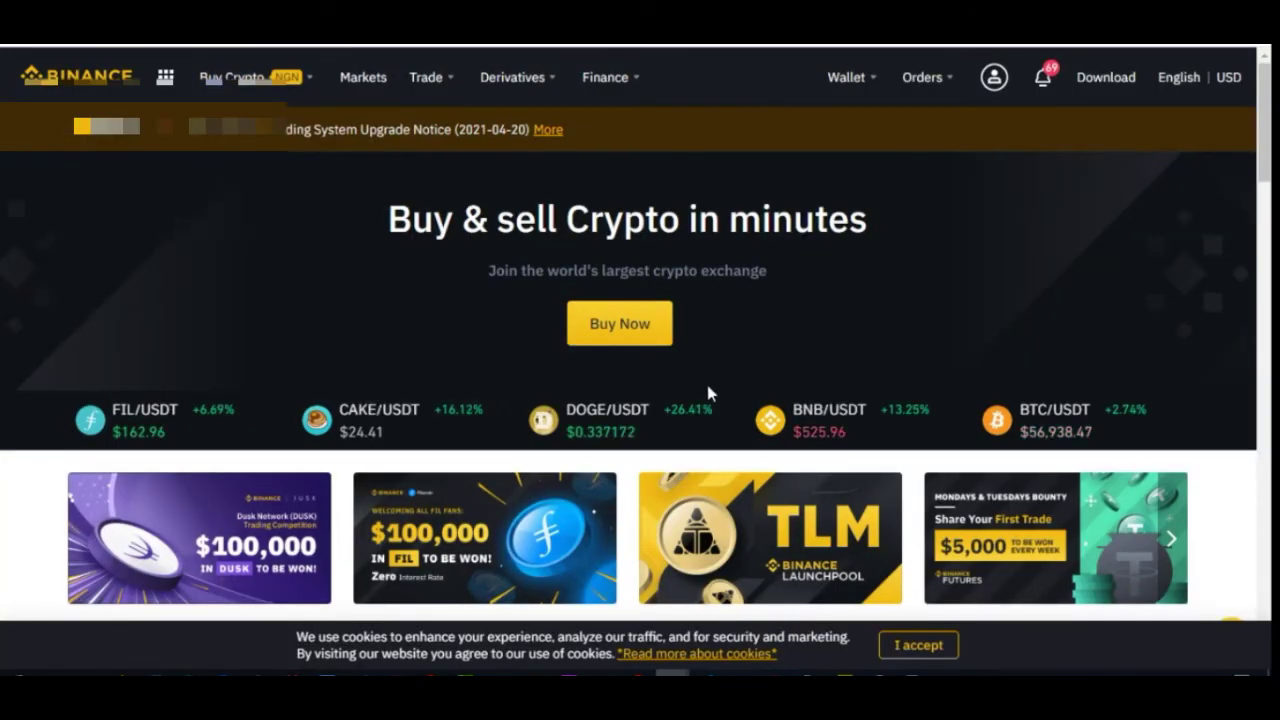
# - View the Binance wallet's 0.05772276 BTC balance and Withdraw page, then bring up Copy on QubitLife's wallet address
pyautogui.scroll(-2, 705, 390)
pyautogui.scroll(2, 700, 395)
pyautogui.moveTo(840, 80)
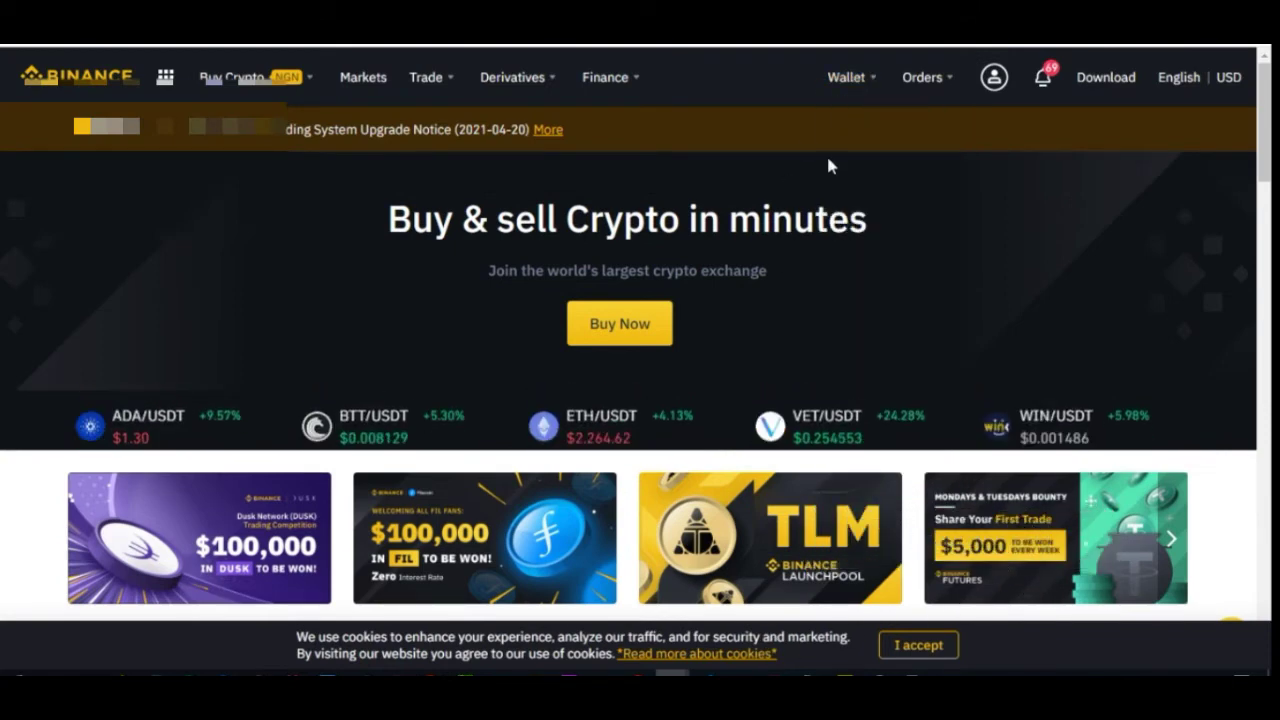
pyautogui.click(860, 138)
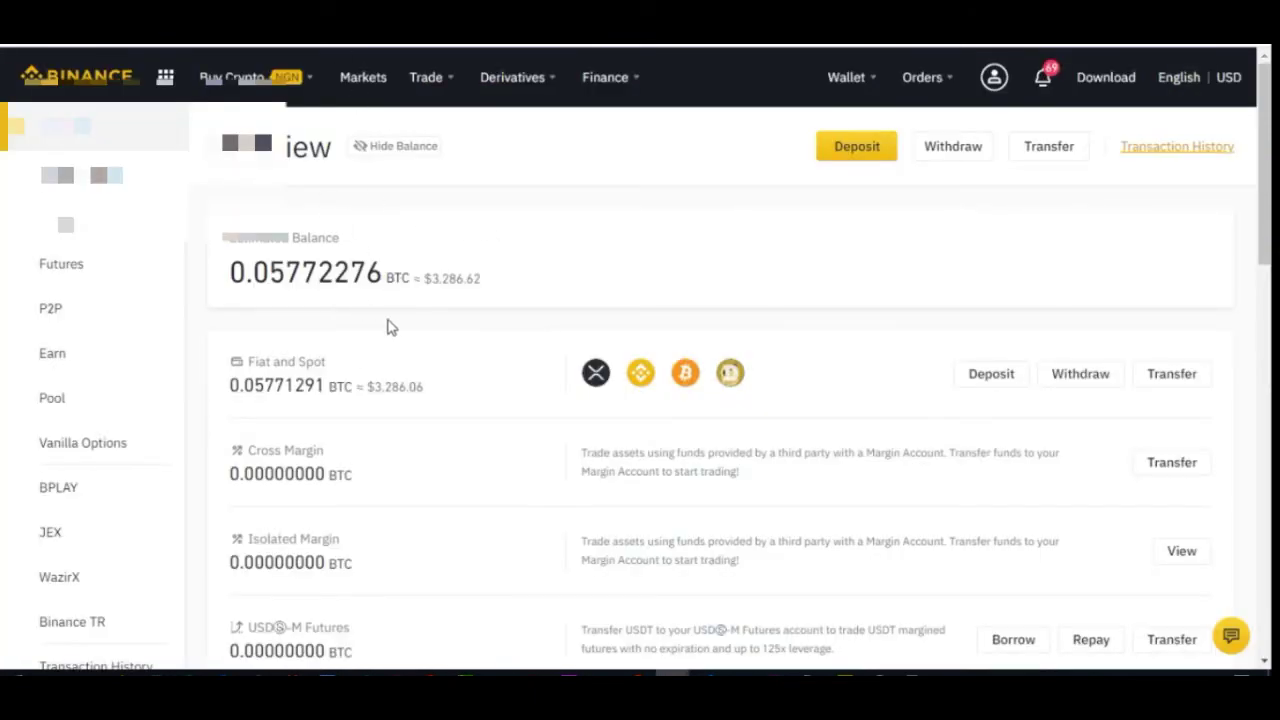
pyautogui.scroll(-1, 374, 366)
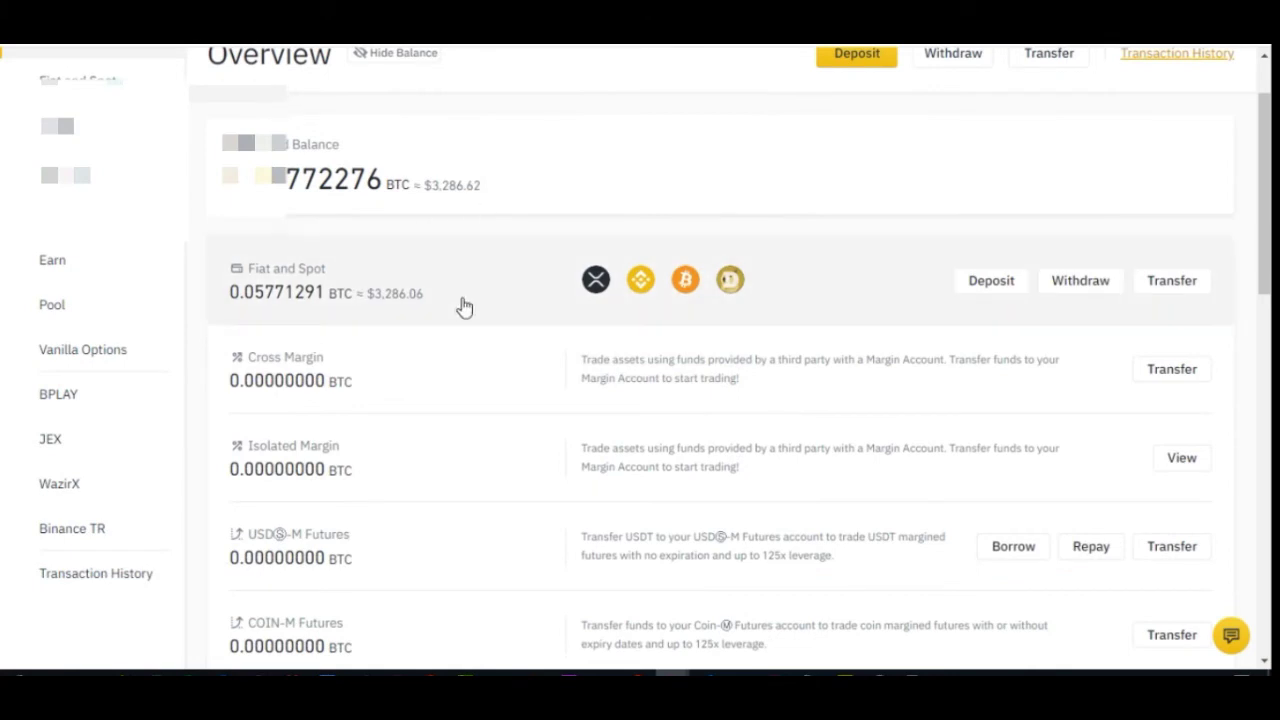
pyautogui.scroll(1, 464, 306)
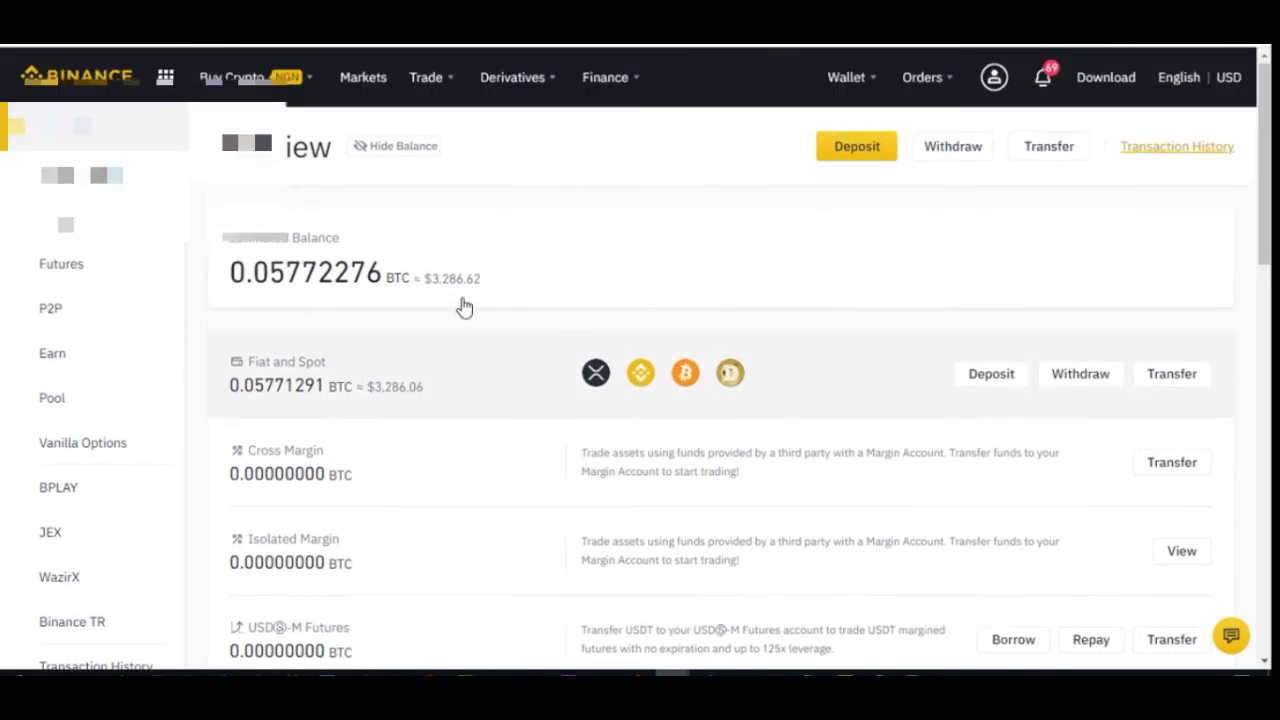
pyautogui.click(955, 148)
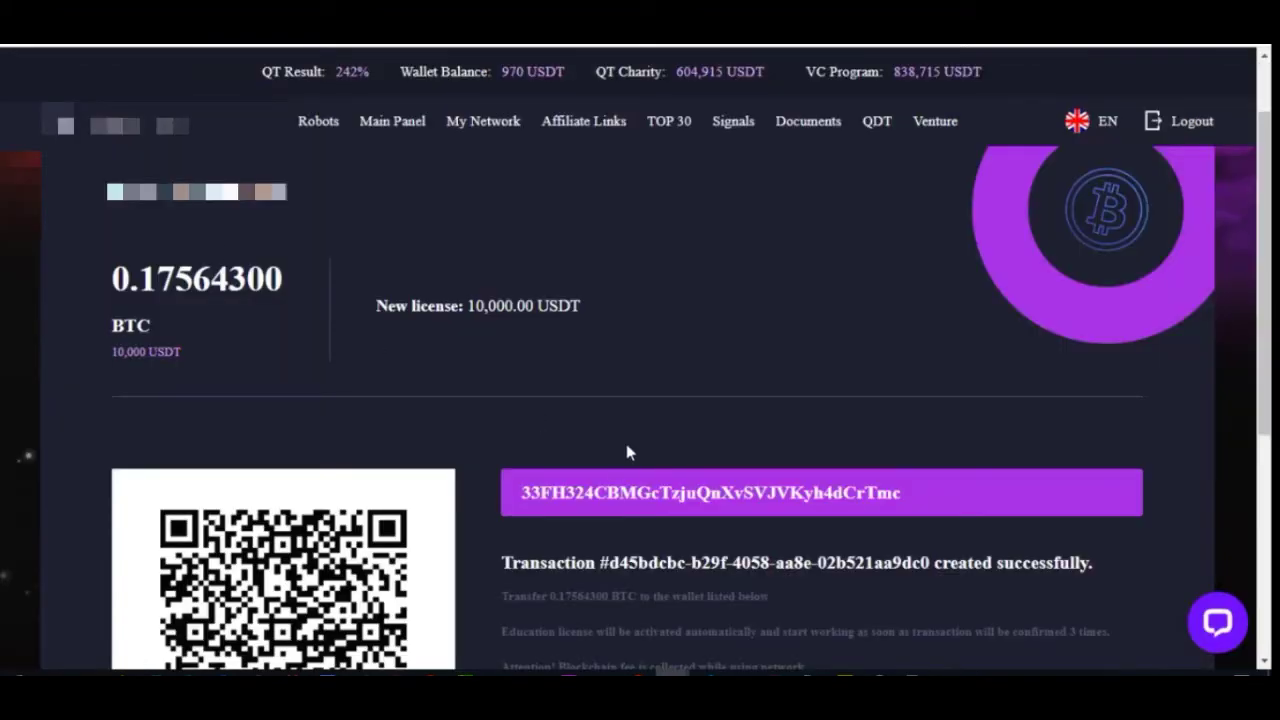
pyautogui.rightClick(583, 488)
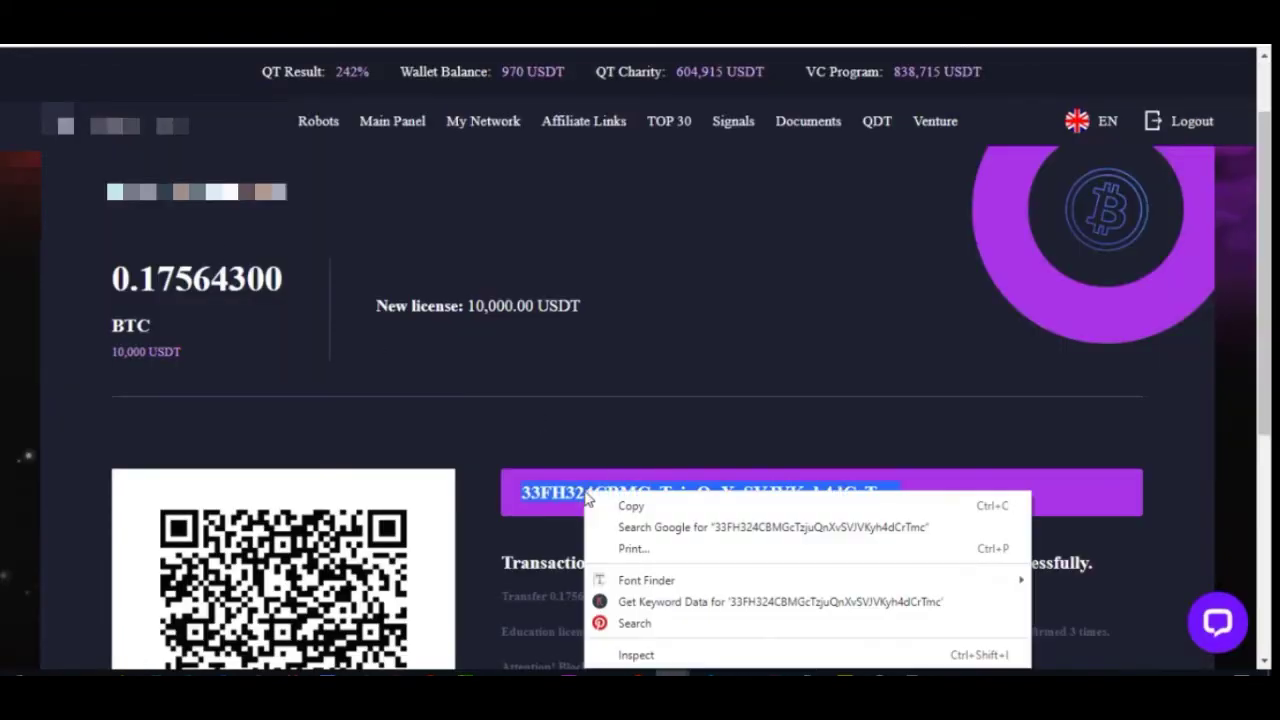
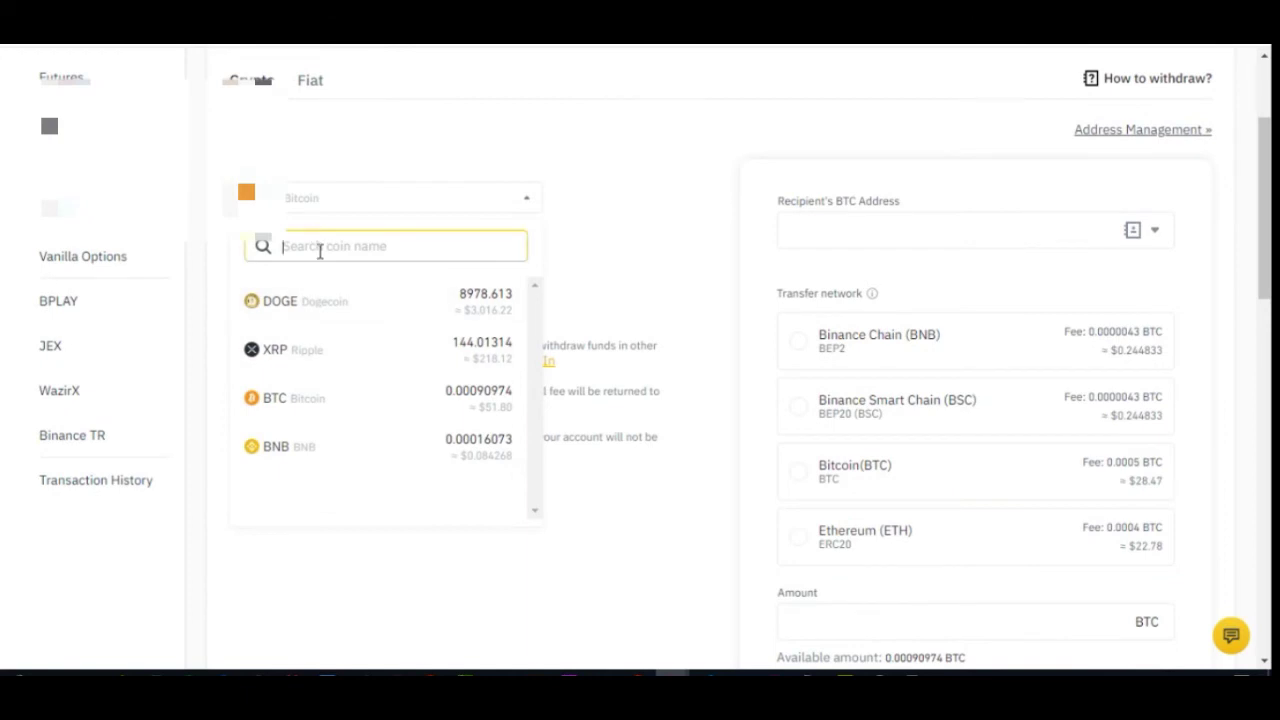
# - Search the coin list for 'eth', then close it keeping Bitcoin as the withdrawal coin
pyautogui.write('eth')
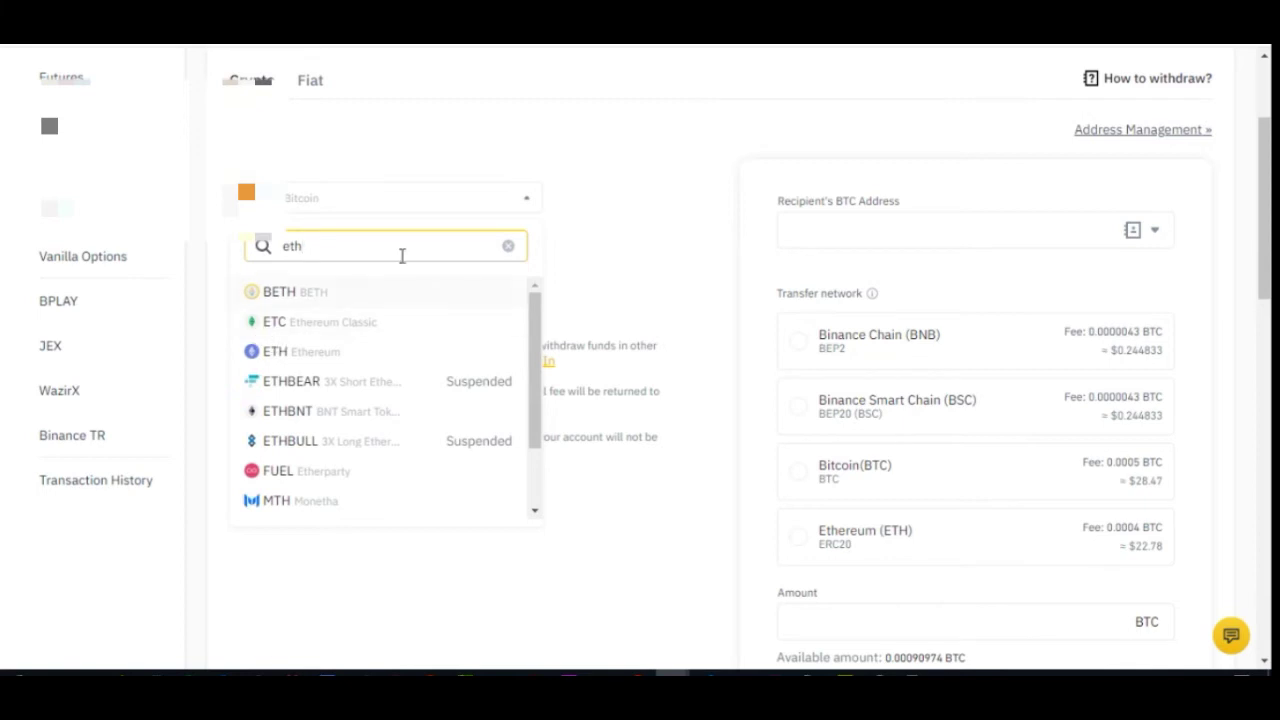
pyautogui.click(574, 223)
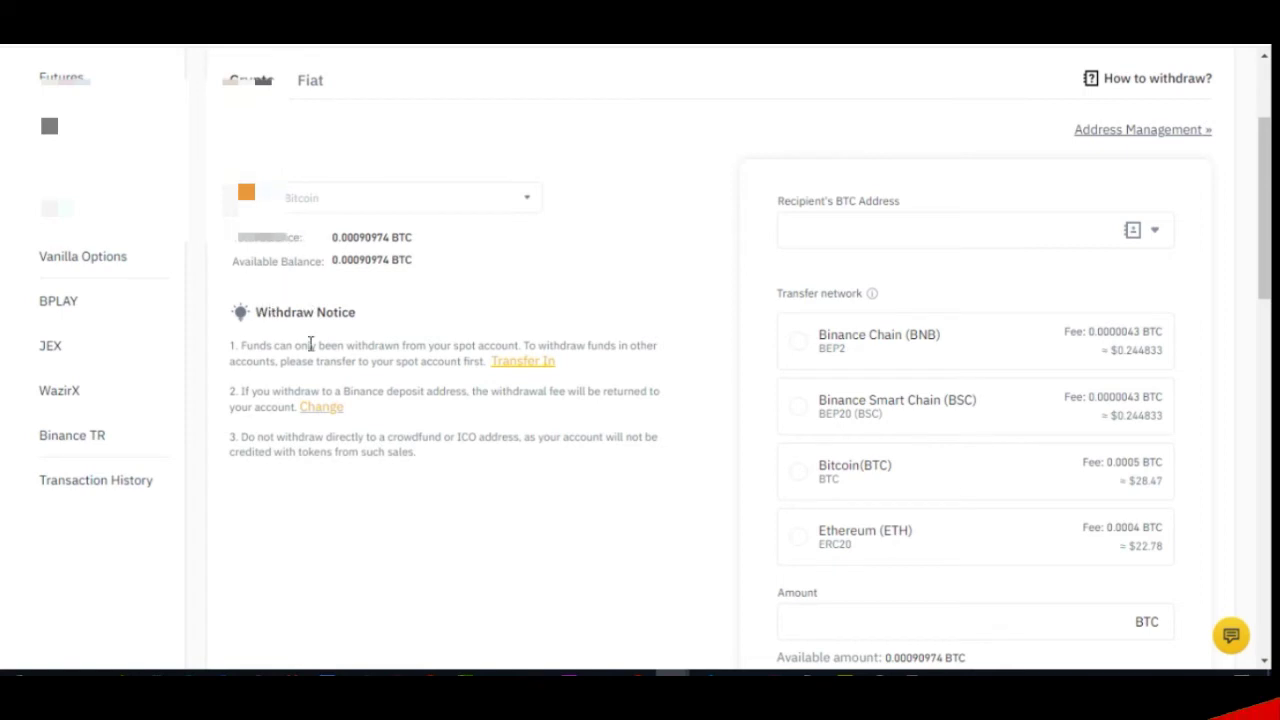
pyautogui.scroll(2, 371, 386)
pyautogui.click(883, 323)
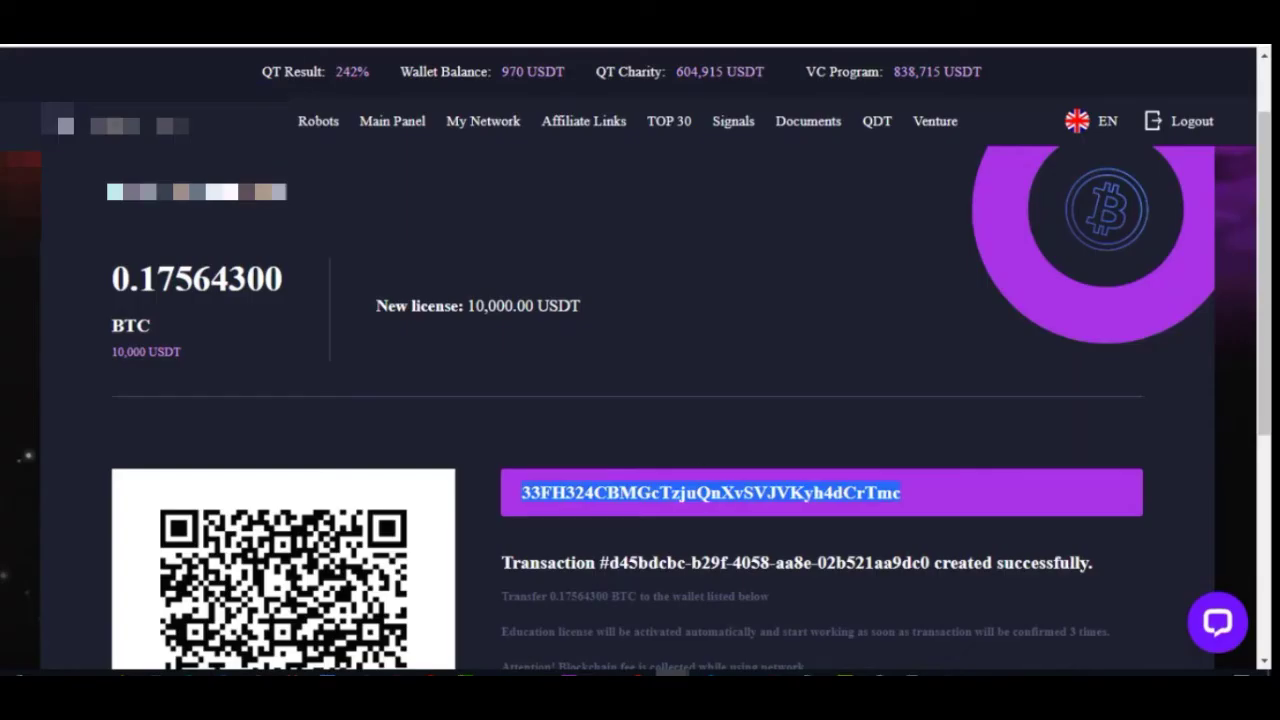
# - Paste the QubitLife payment address as recipient and choose the Bitcoin(BTC) network
pyautogui.click(974, 338)
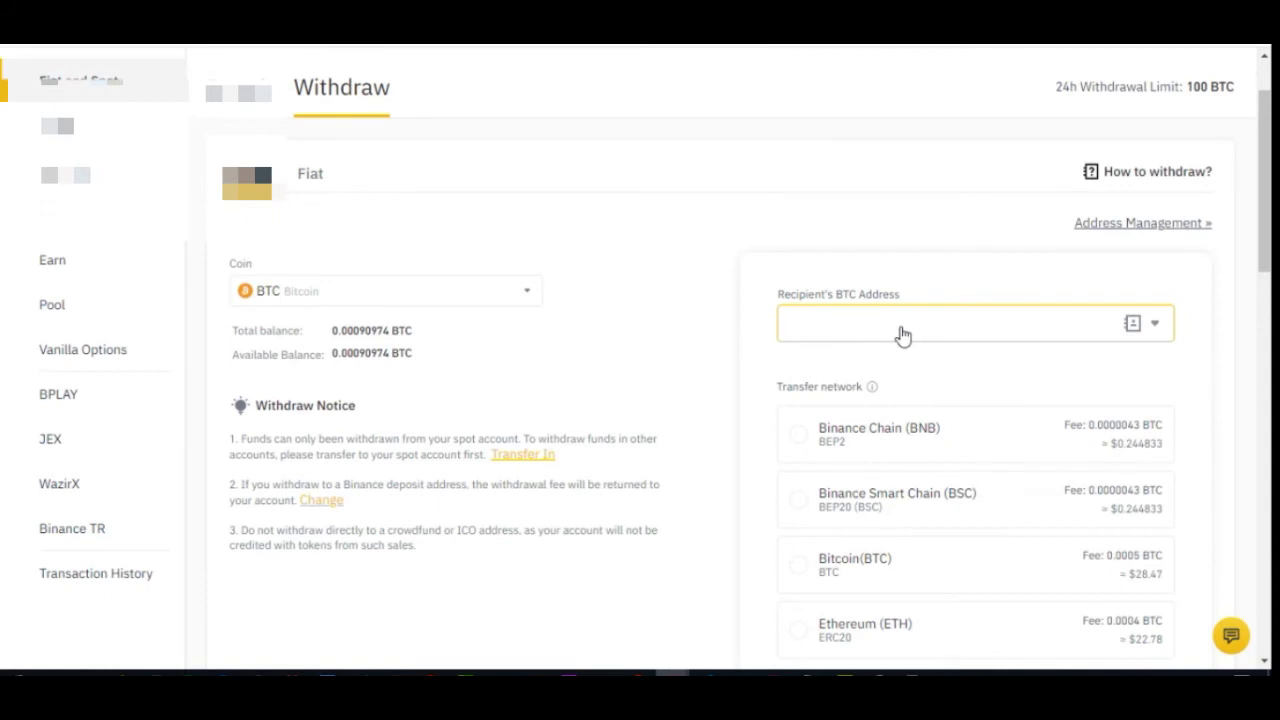
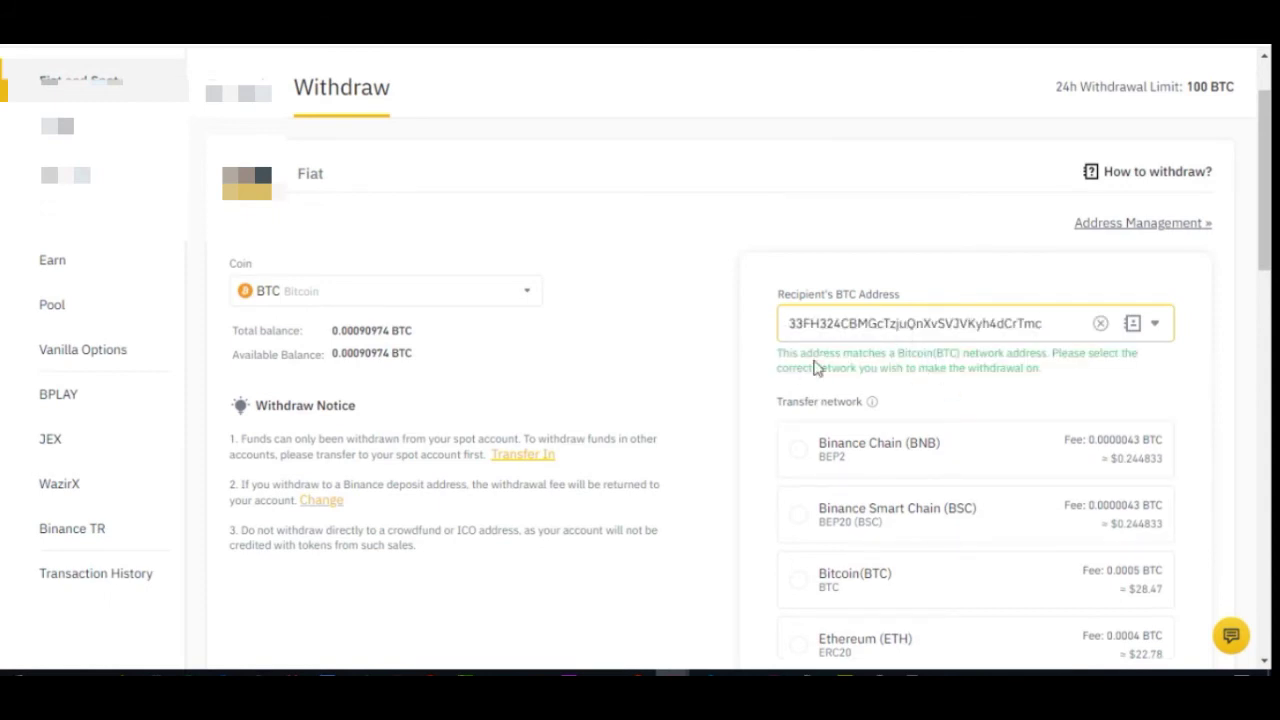
pyautogui.scroll(-2, 870, 370)
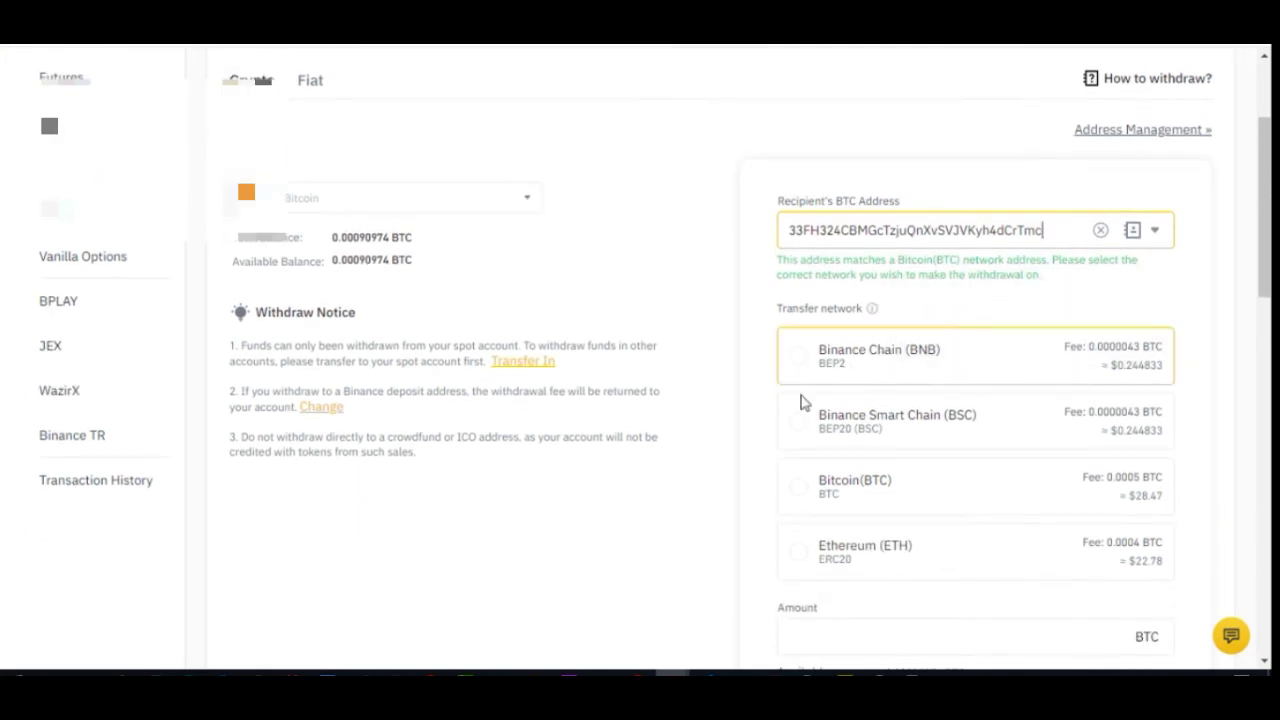
pyautogui.scroll(-1, 896, 342)
pyautogui.scroll(-1, 896, 342)
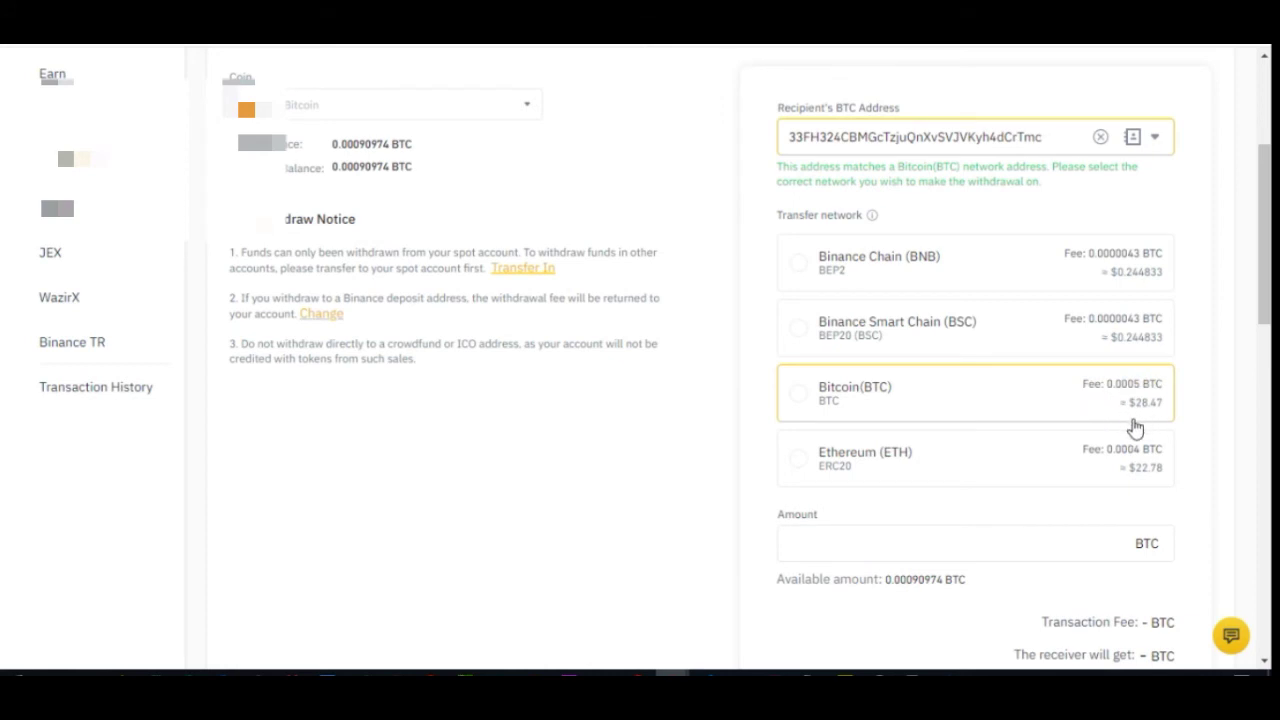
pyautogui.click(808, 398)
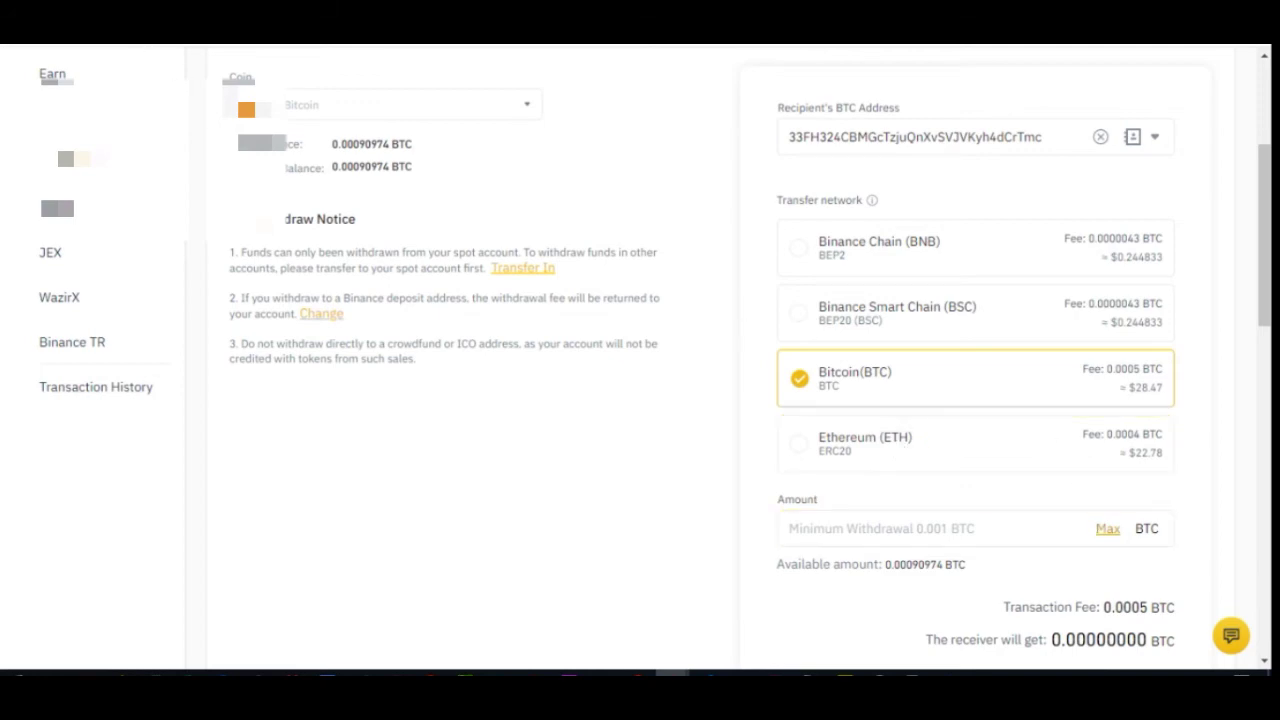
# - Copy the 0.17564300 BTC payment amount from the QubitLife payment page
pyautogui.hotkey('ctrl', 'Tab')
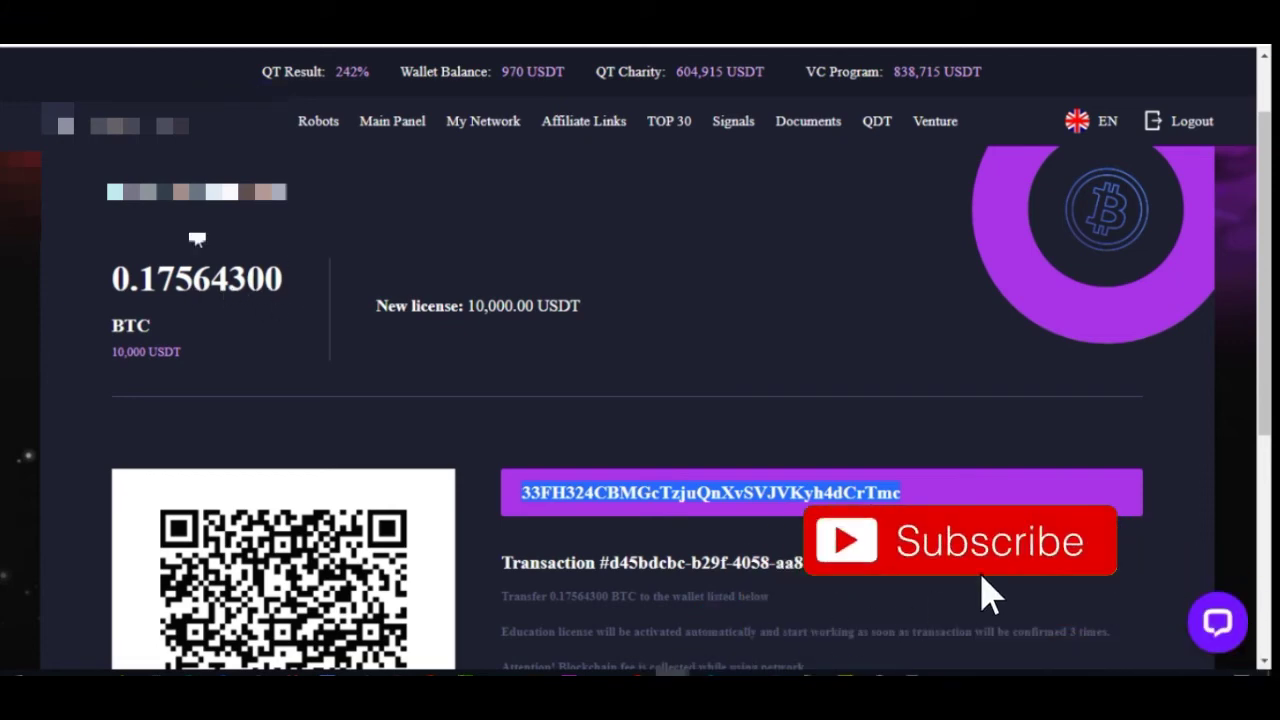
pyautogui.hotkey('ctrl', 'Tab')
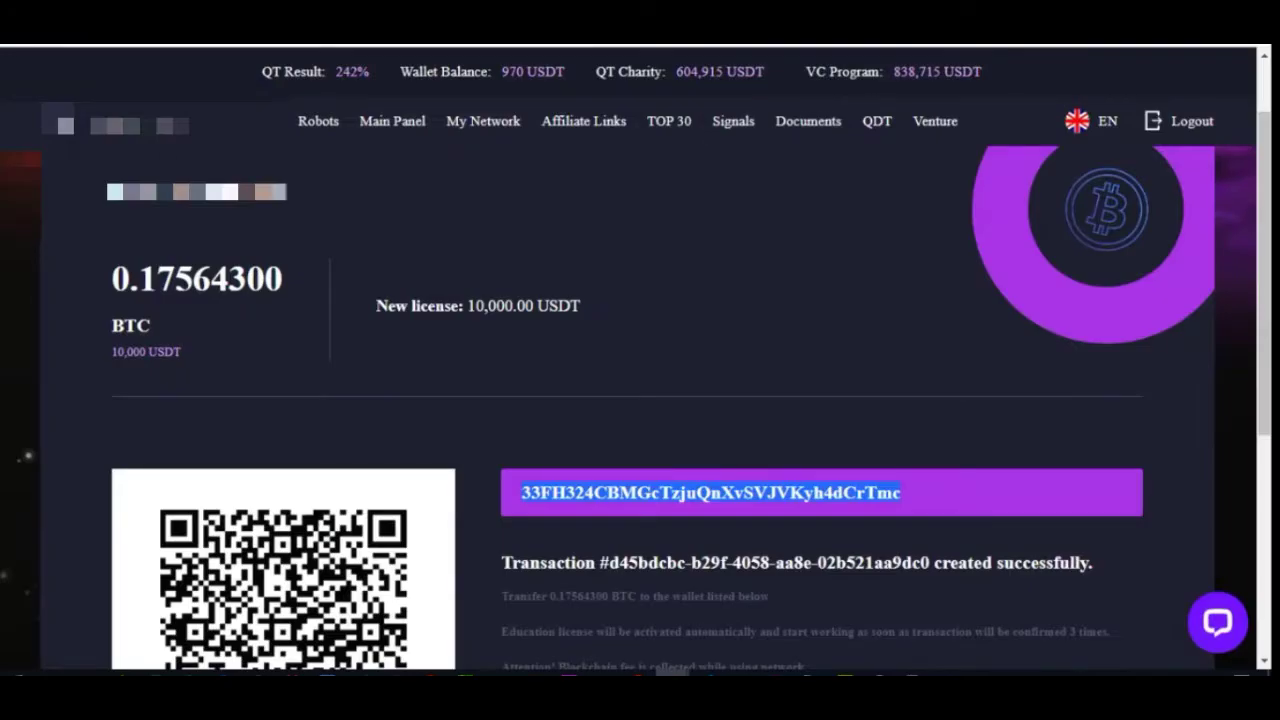
pyautogui.moveTo(113, 288); pyautogui.dragTo(252, 303)
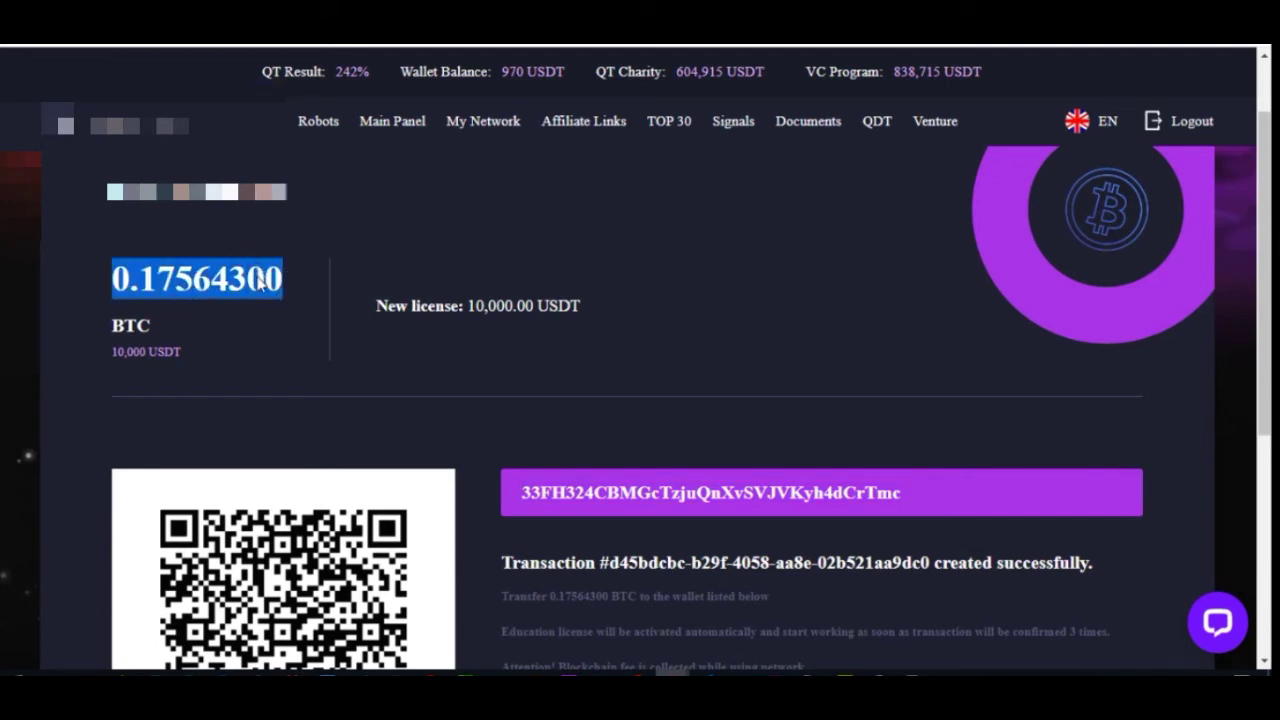
pyautogui.rightClick(168, 284)
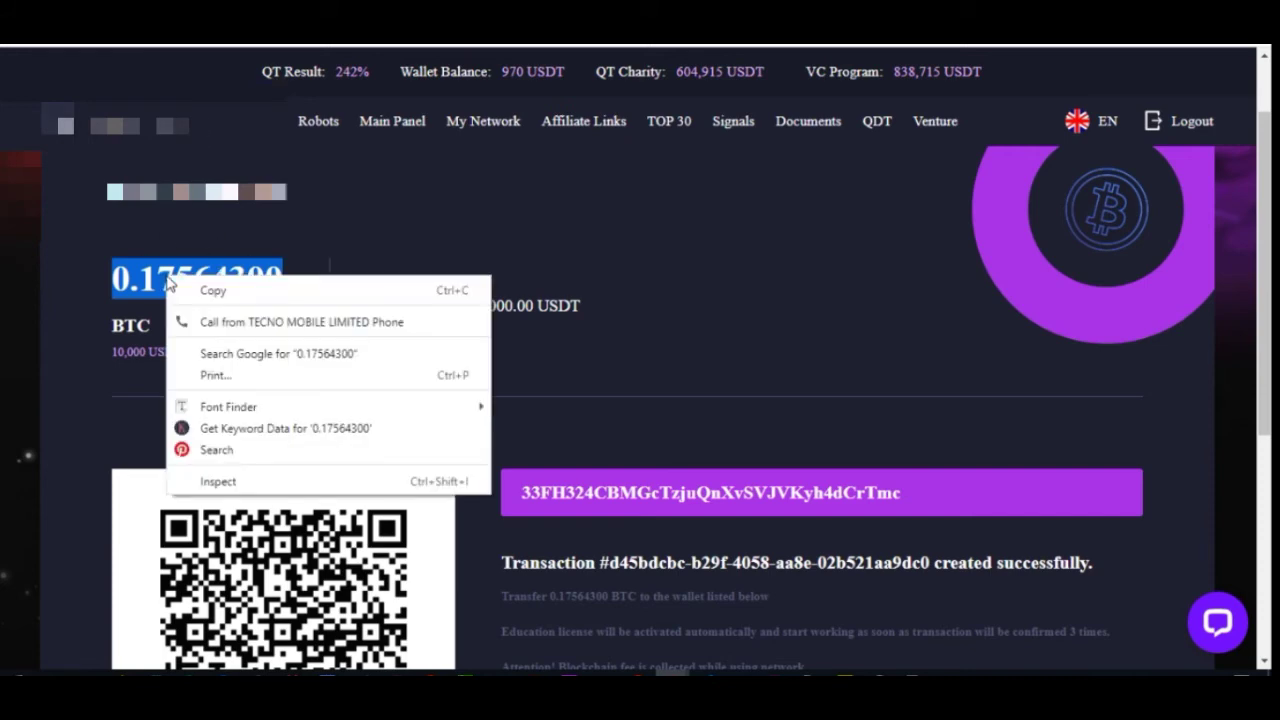
pyautogui.click(263, 290)
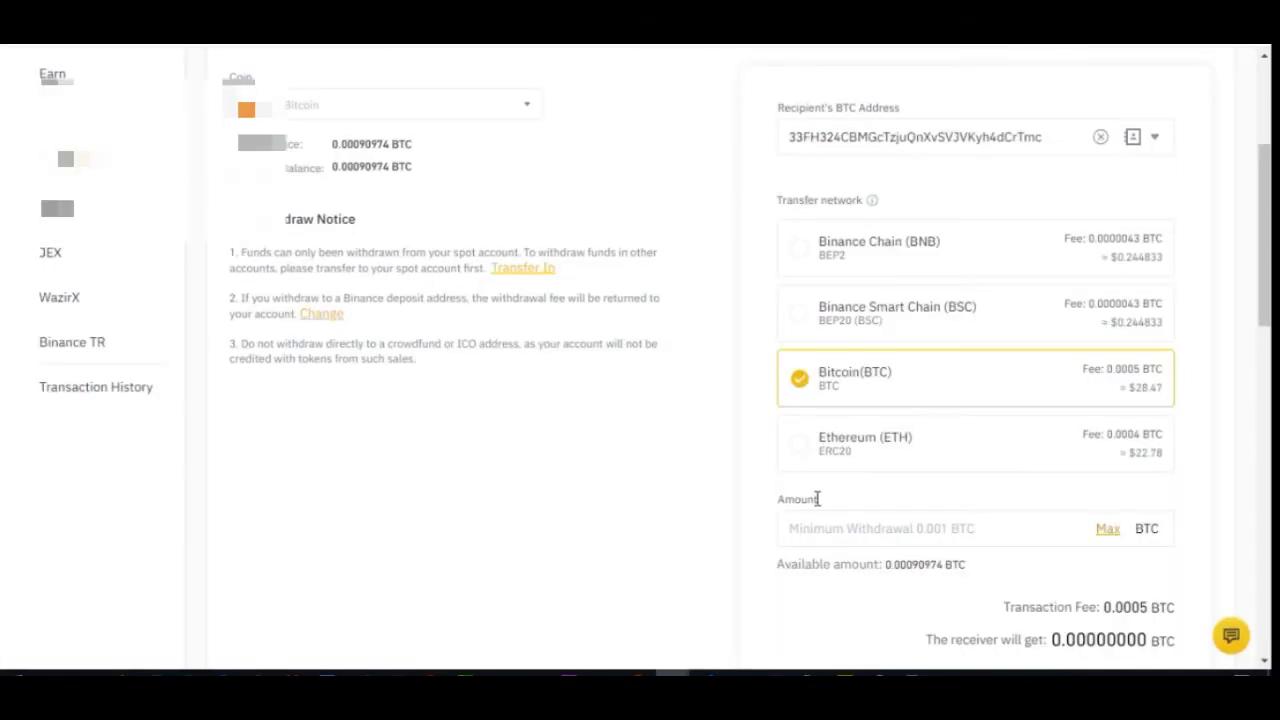
pyautogui.click(821, 522)
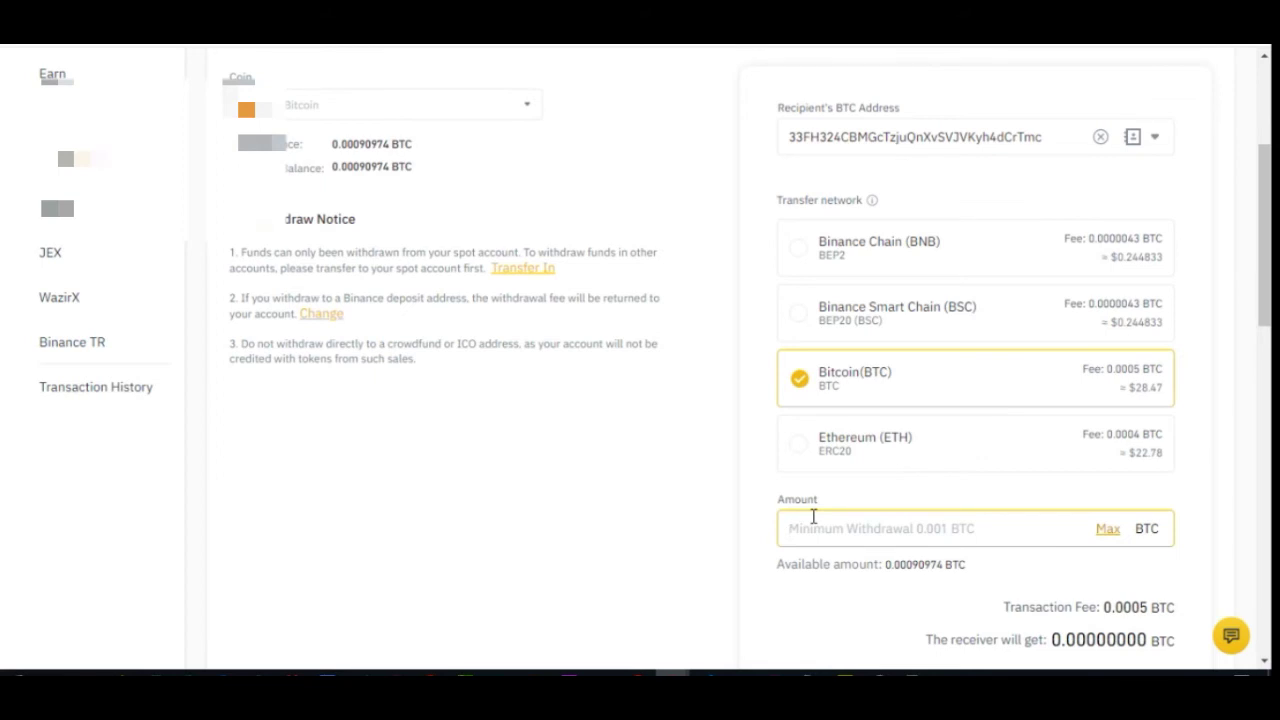
# - Paste 0.17564300 as the withdrawal amount, then clear it and copy the amount again
pyautogui.hotkey('ctrl', 'v')
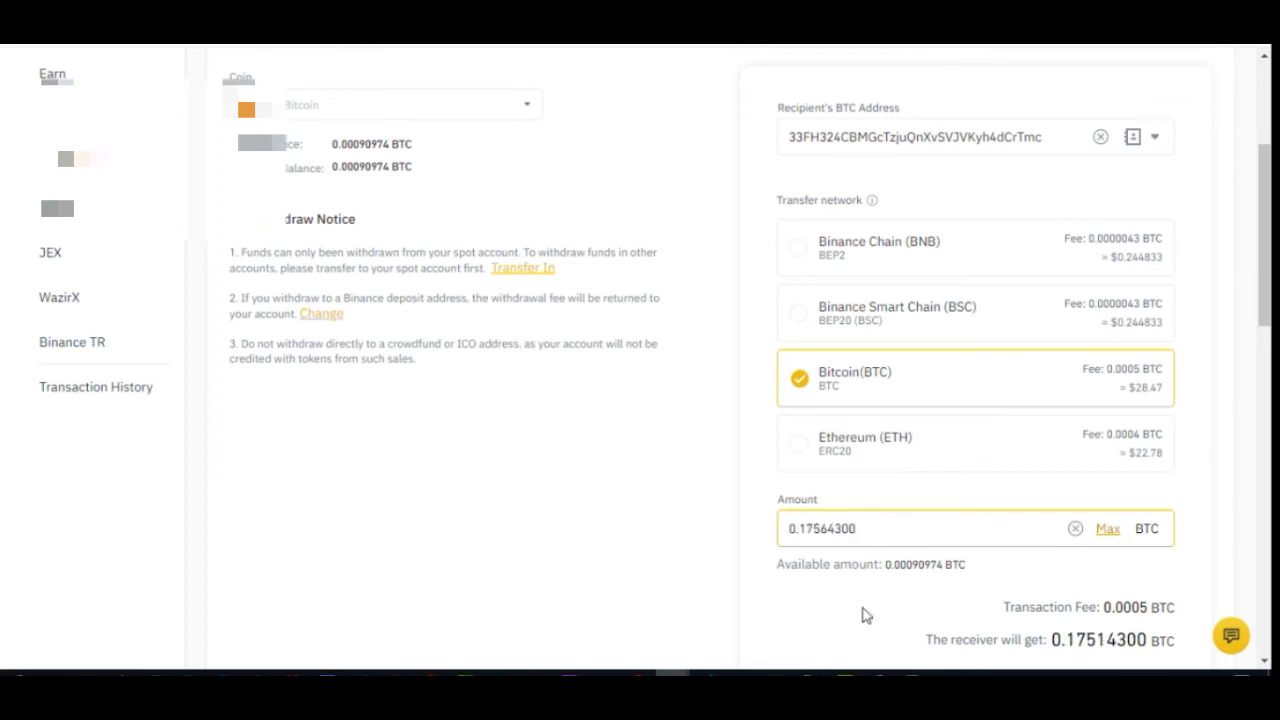
pyautogui.scroll(-1, 863, 611)
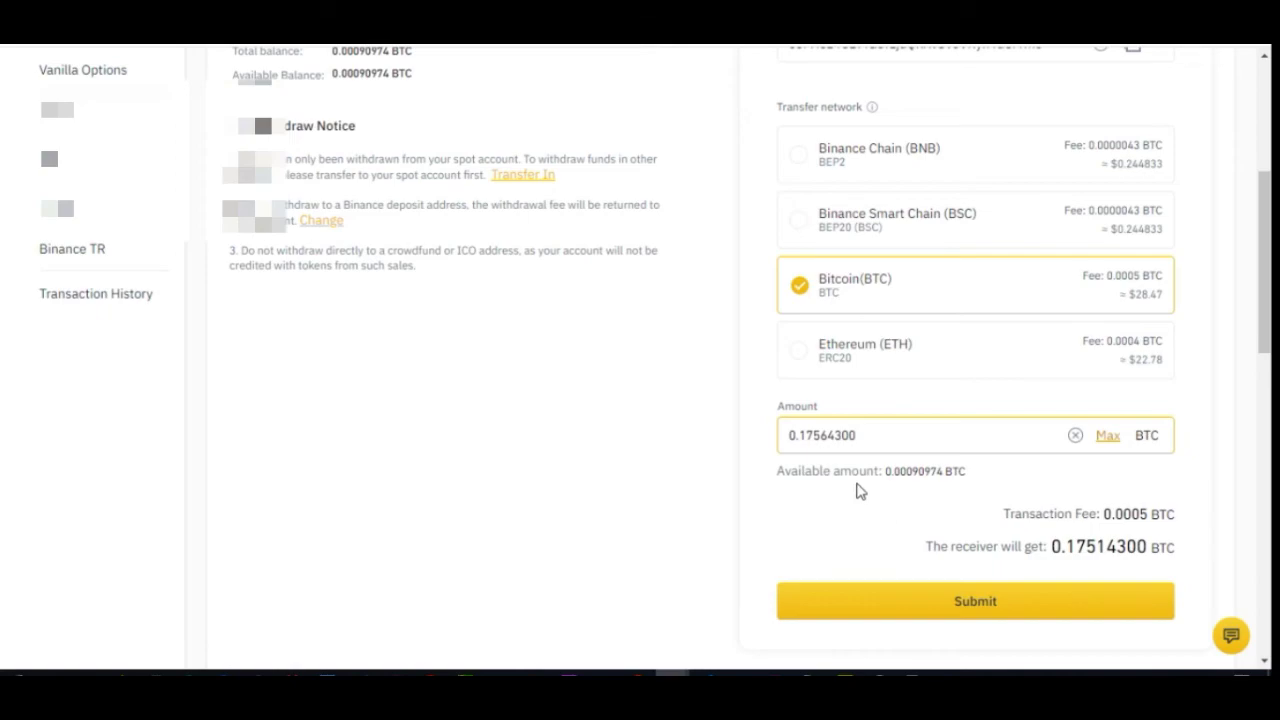
pyautogui.hotkey('ctrl', 'a')
pyautogui.press('BackSpace')
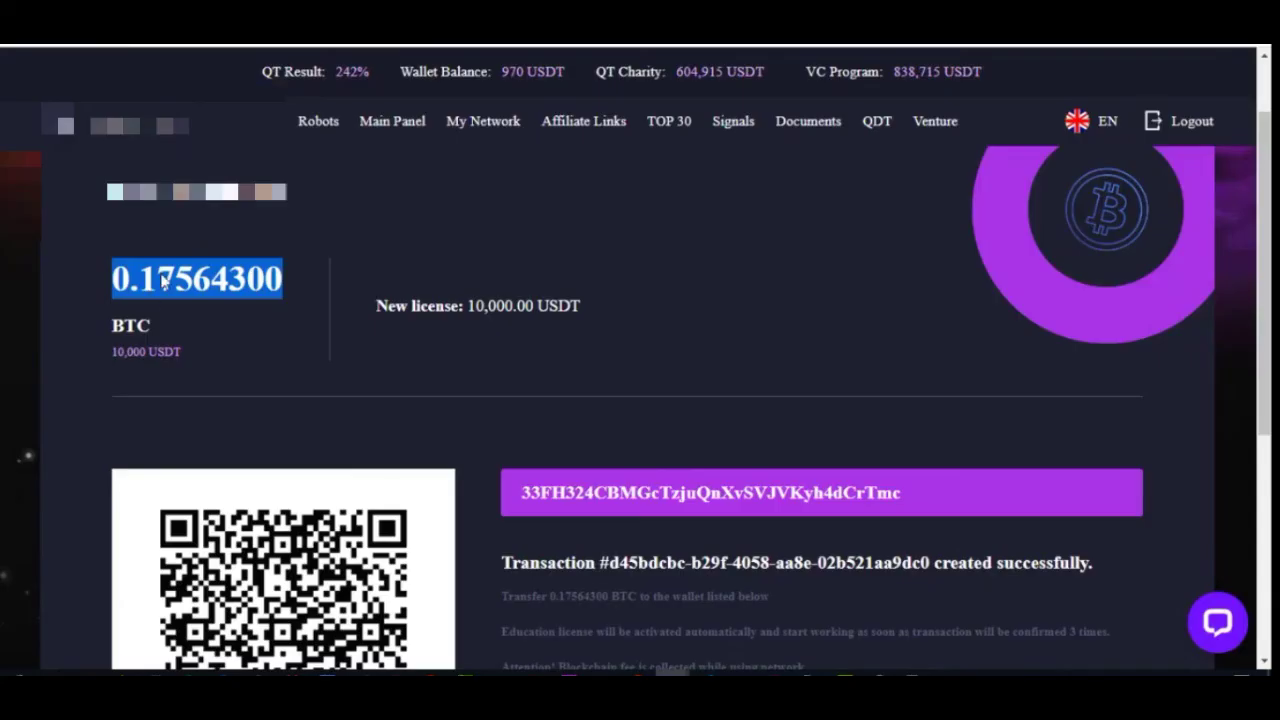
pyautogui.rightClick(168, 270)
pyautogui.click(195, 292)
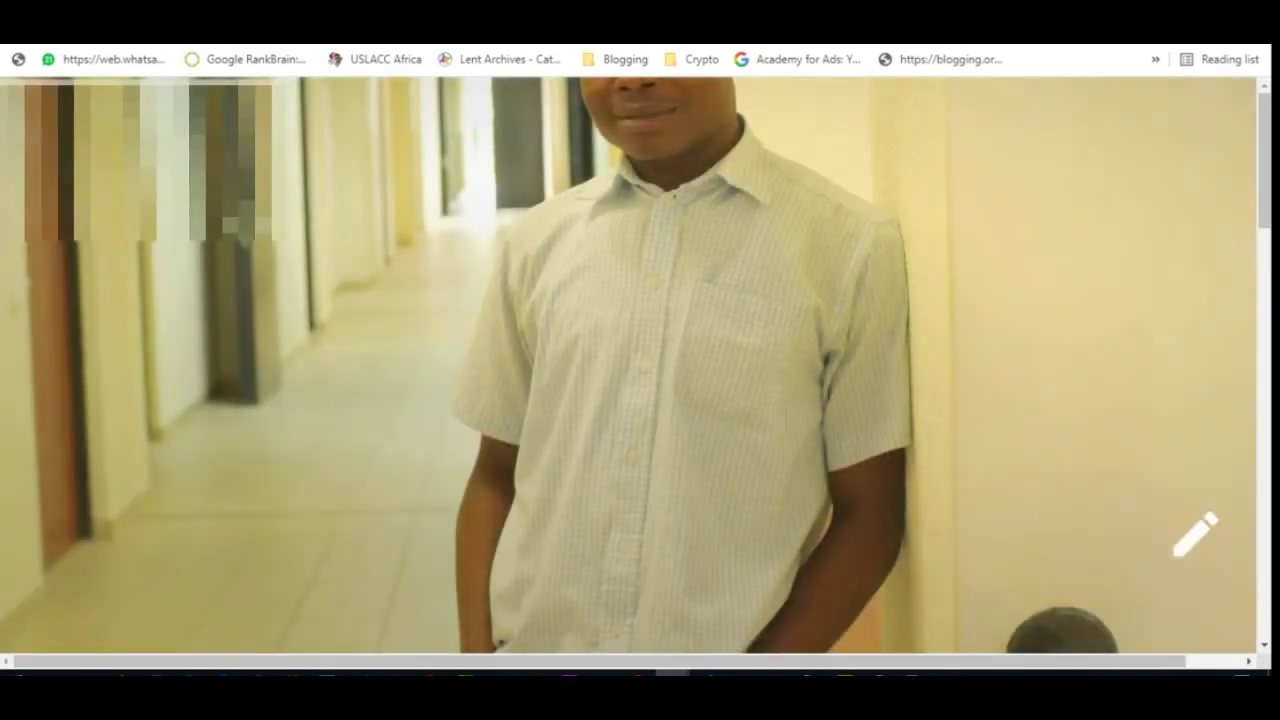
# - Calculate 0.17564300 + 0.0005 in Google and copy the 0.176143 total
pyautogui.hotkey('ctrl', 'v')
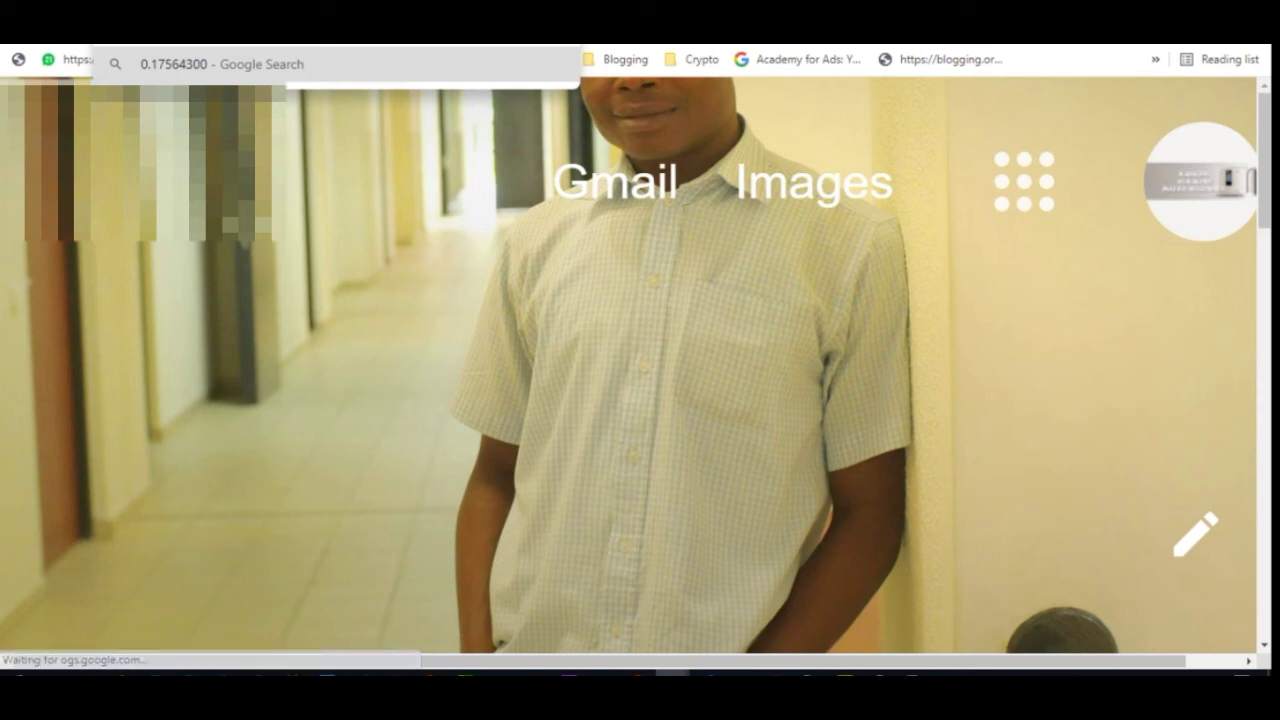
pyautogui.write('+')
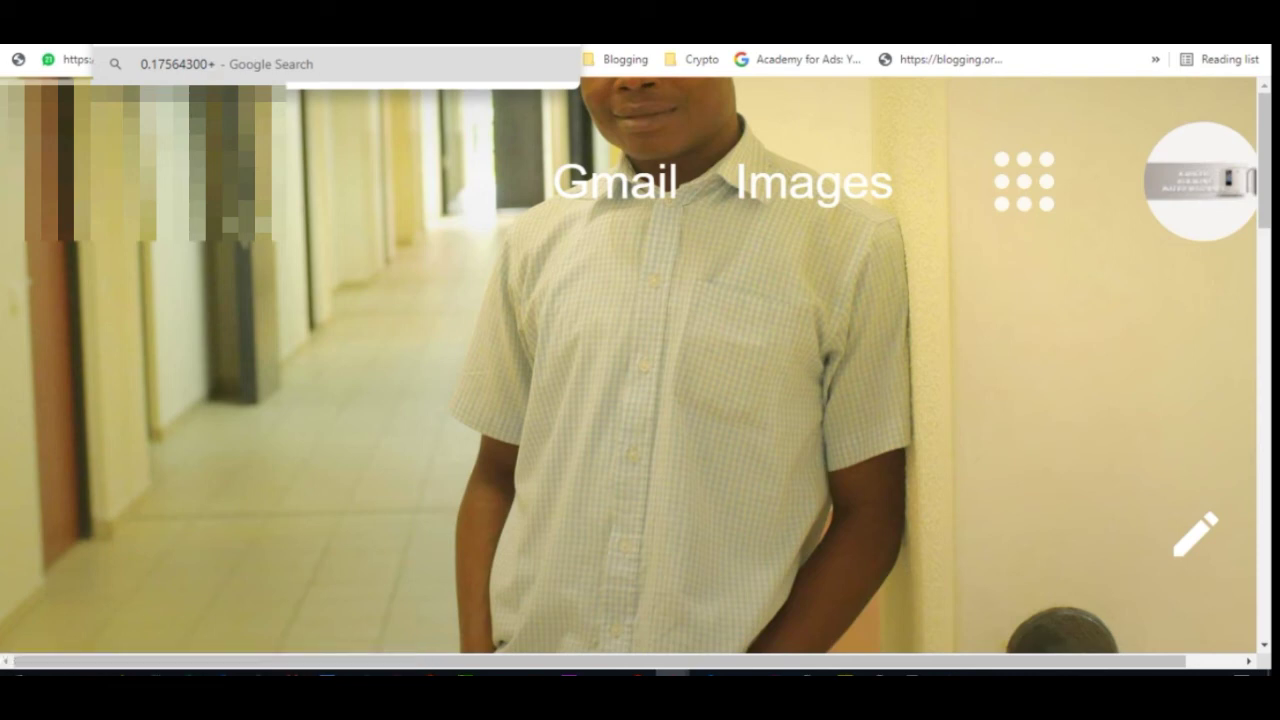
pyautogui.write('0.0')
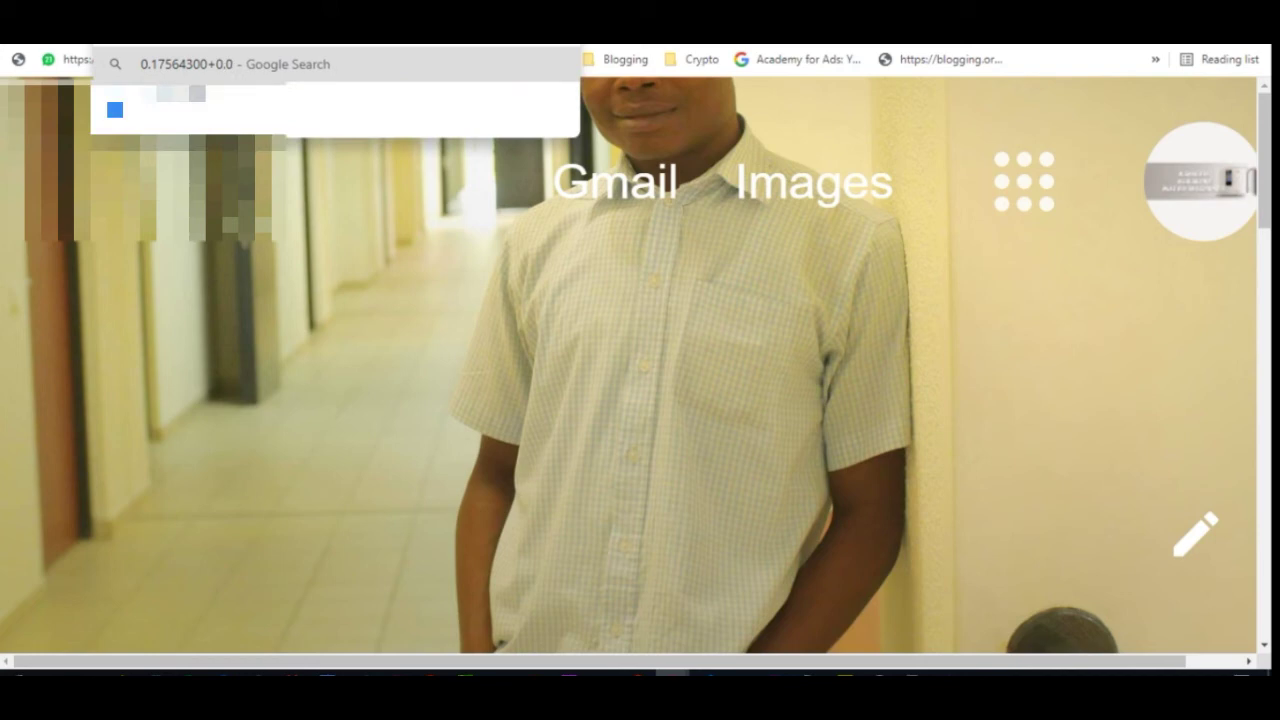
pyautogui.write('005')
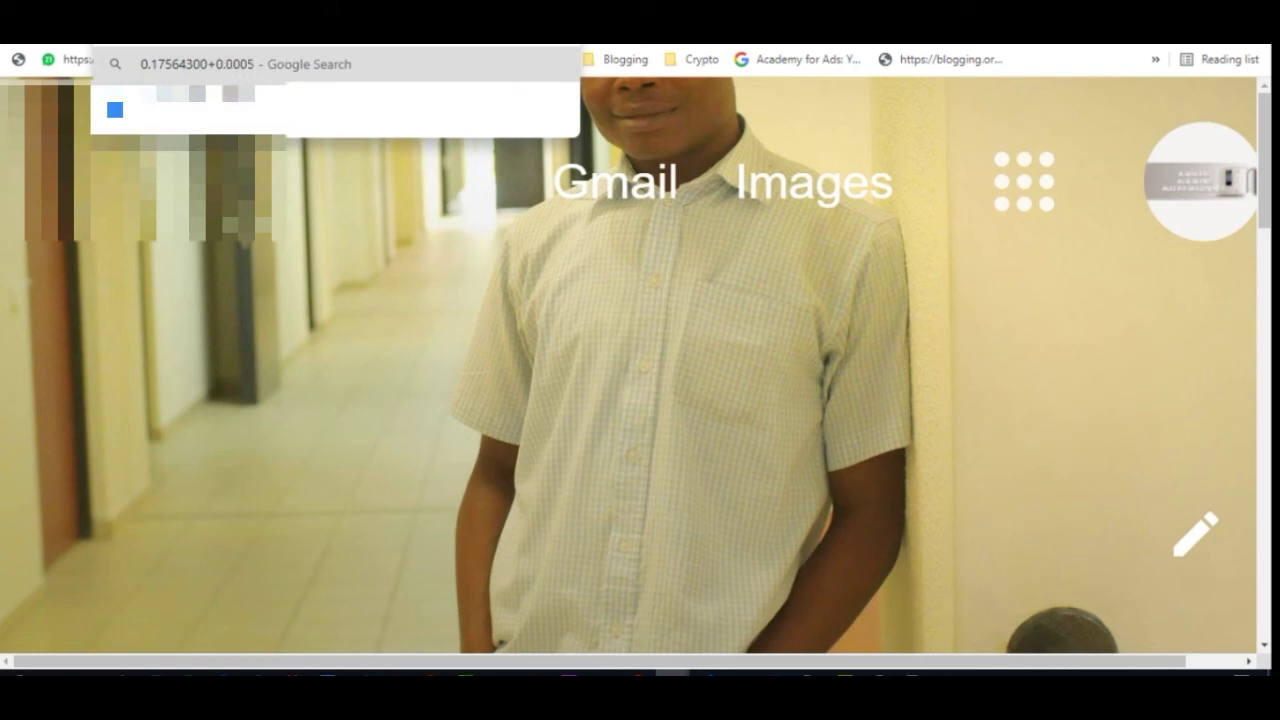
pyautogui.press('Return')
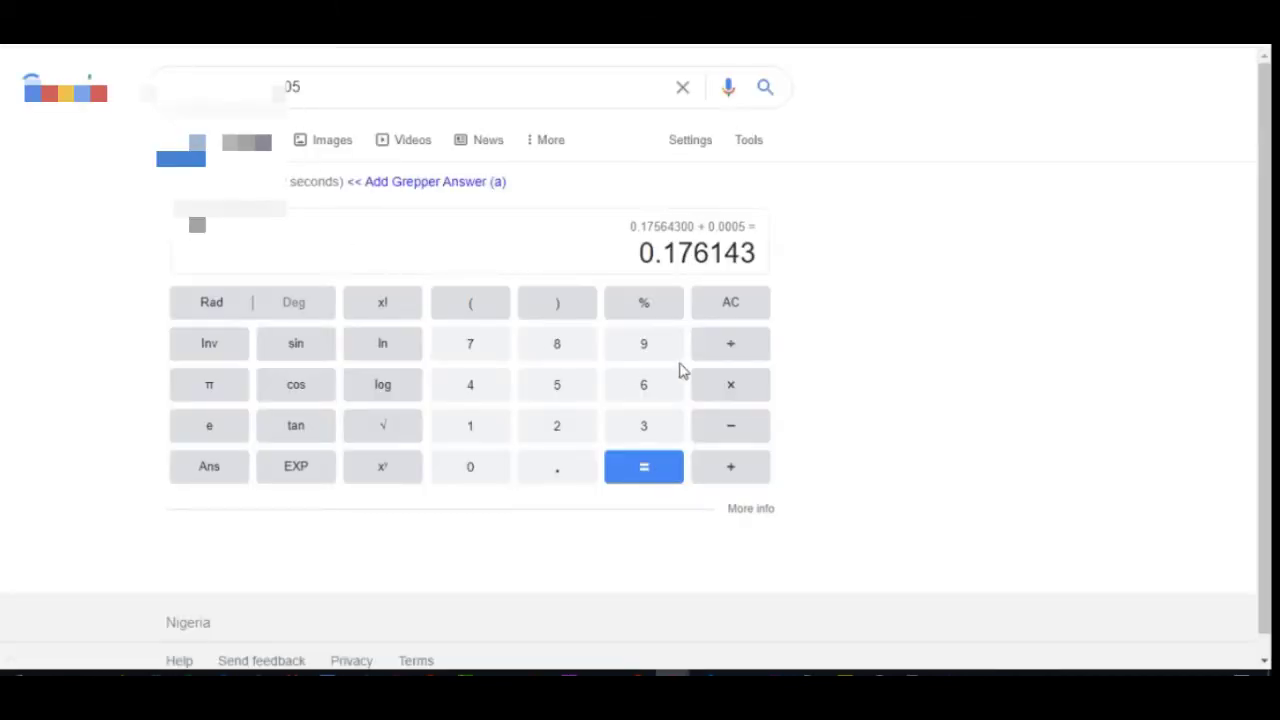
pyautogui.click(634, 257)
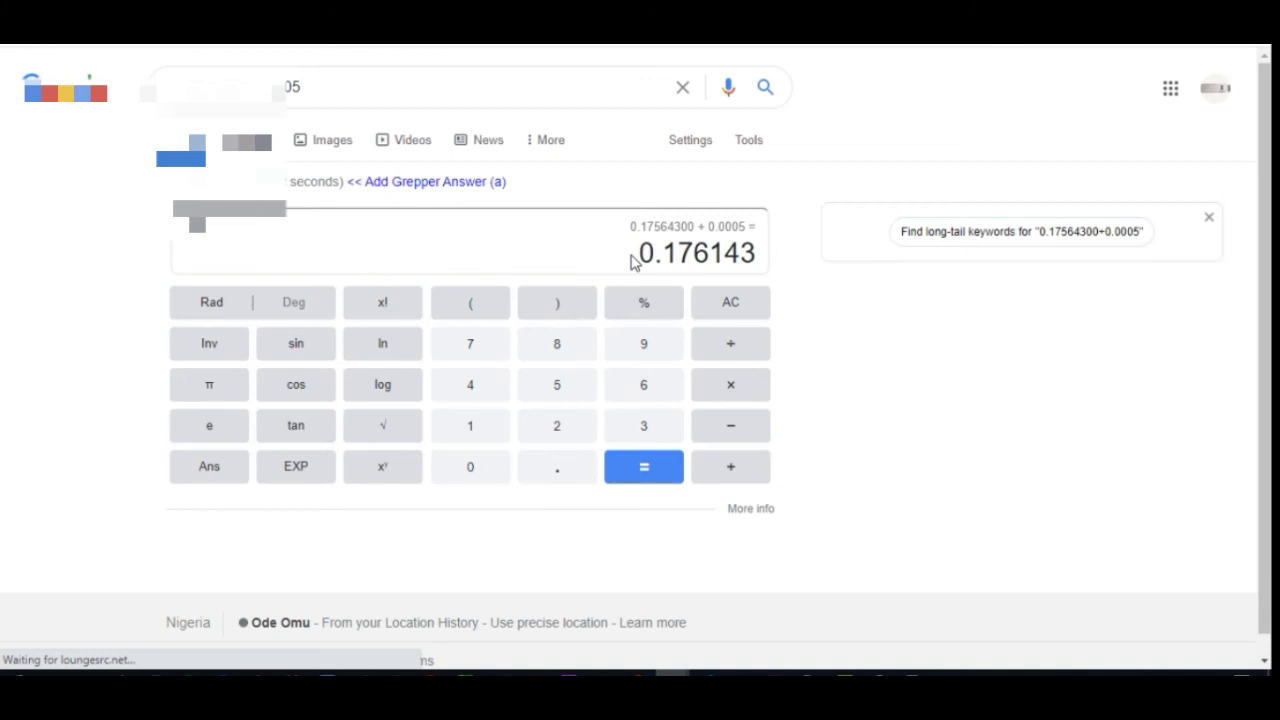
pyautogui.doubleClick(683, 252)
pyautogui.rightClick(683, 255)
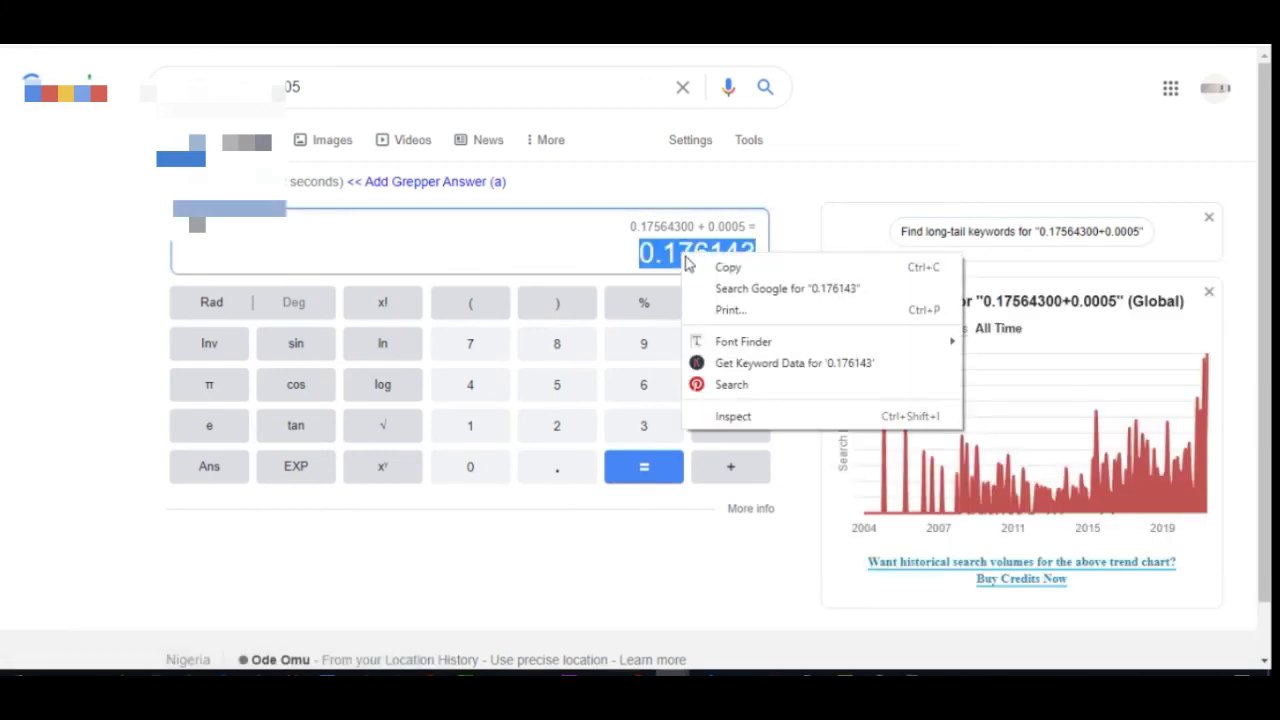
pyautogui.click(727, 268)
pyautogui.hotkey('ctrl', 'Tab')
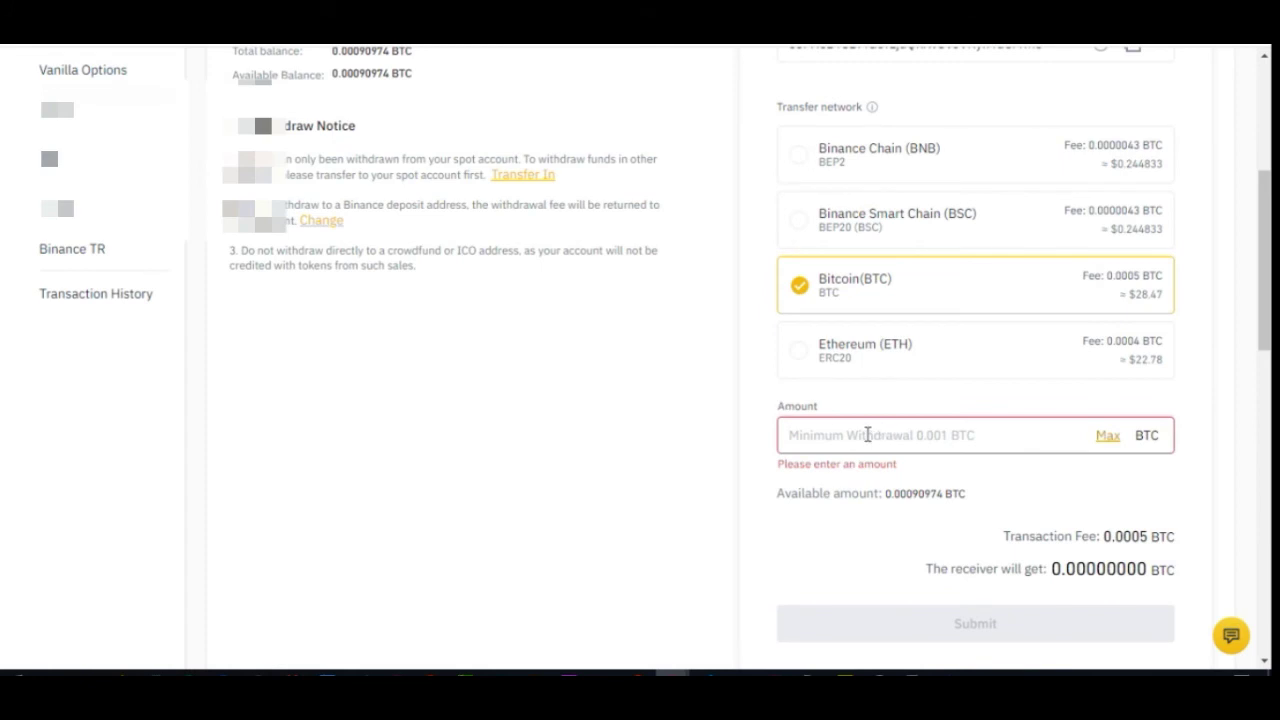
# - Paste 0.176143 as the withdrawal amount and confirm the receiver gets 0.17564300 BTC
pyautogui.hotkey('ctrl', 'v')
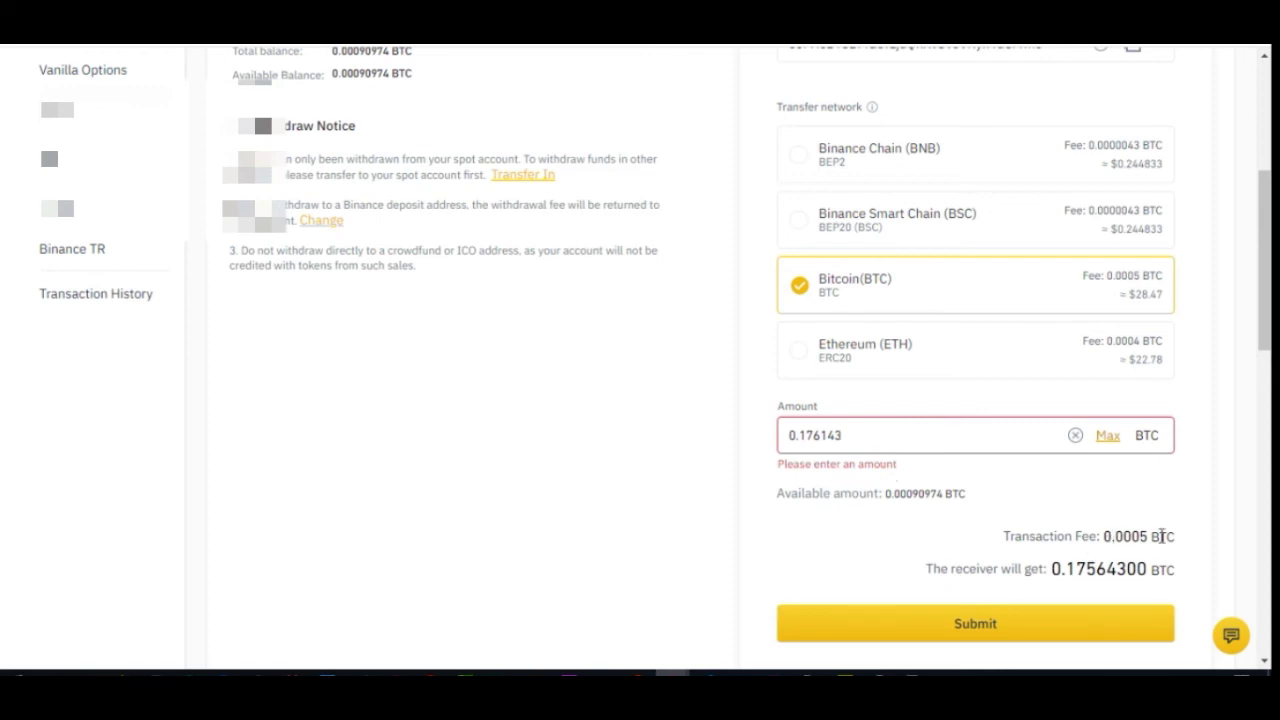
pyautogui.moveTo(1058, 569)
pyautogui.mouseDown()
pyautogui.moveTo(1137, 569)
pyautogui.moveTo(1055, 582)
pyautogui.moveTo(1076, 585)
pyautogui.mouseUp()
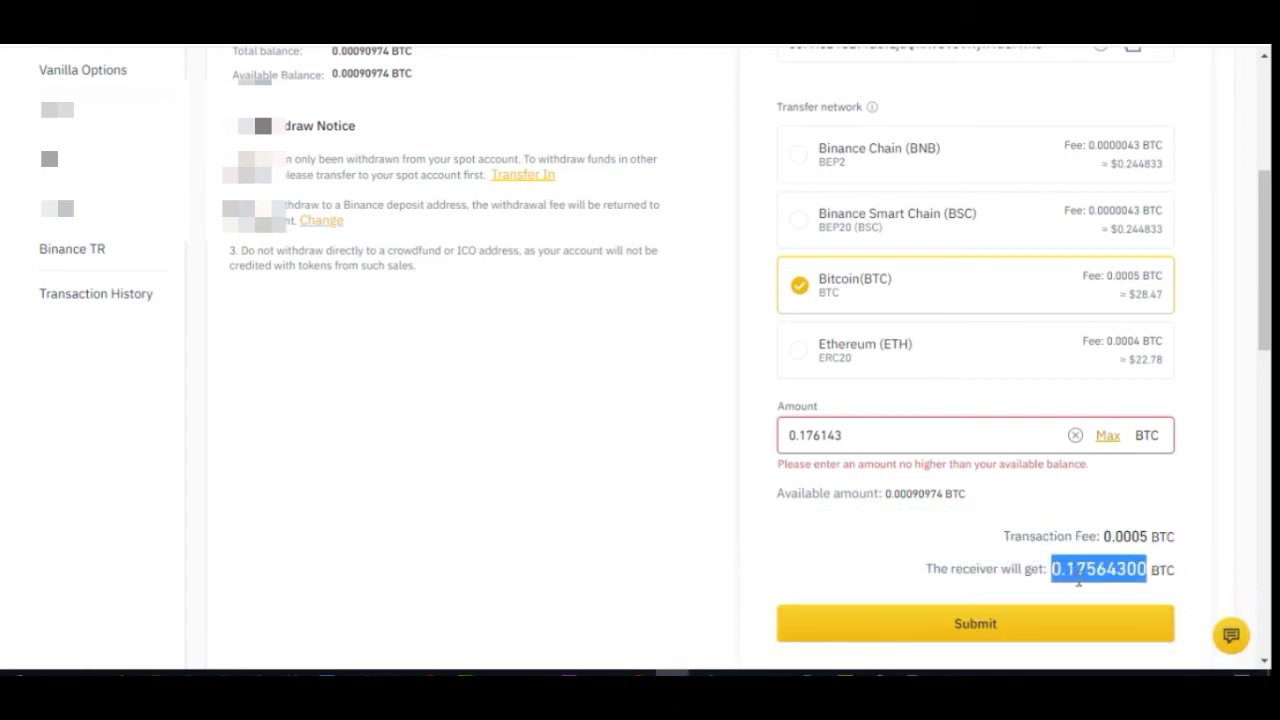
pyautogui.click(1090, 575)
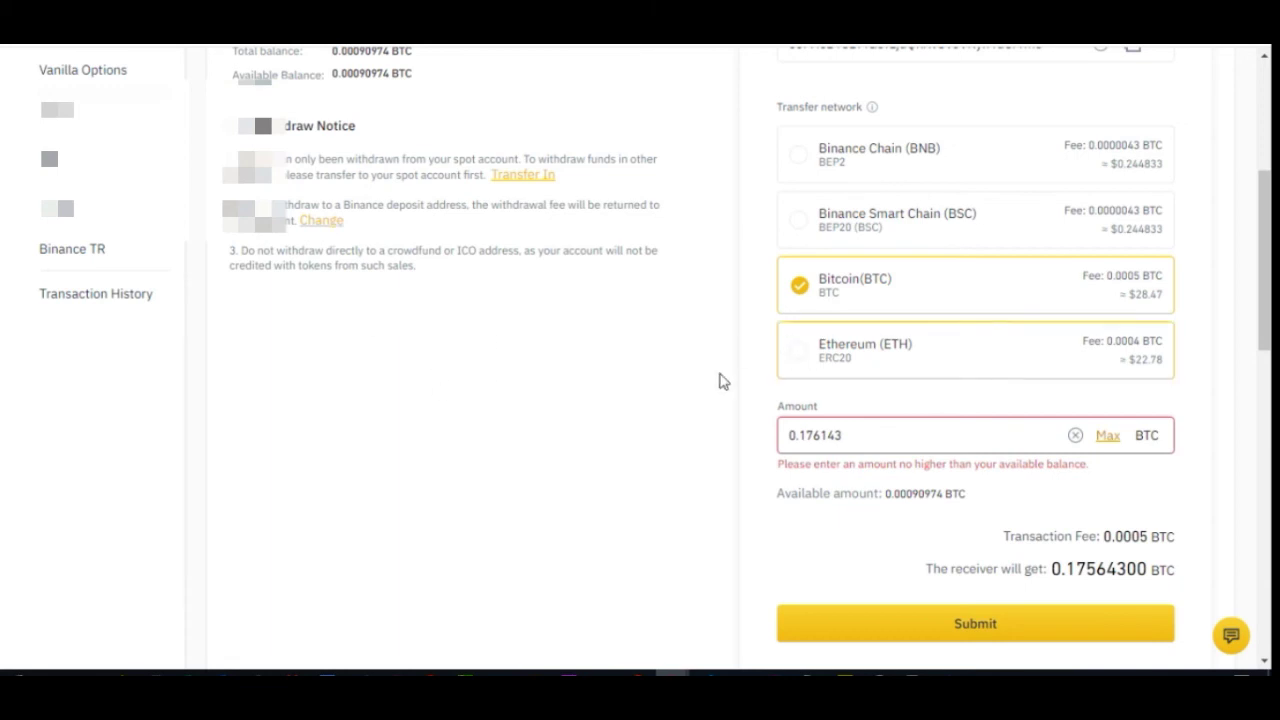
pyautogui.scroll(2, 474, 400)
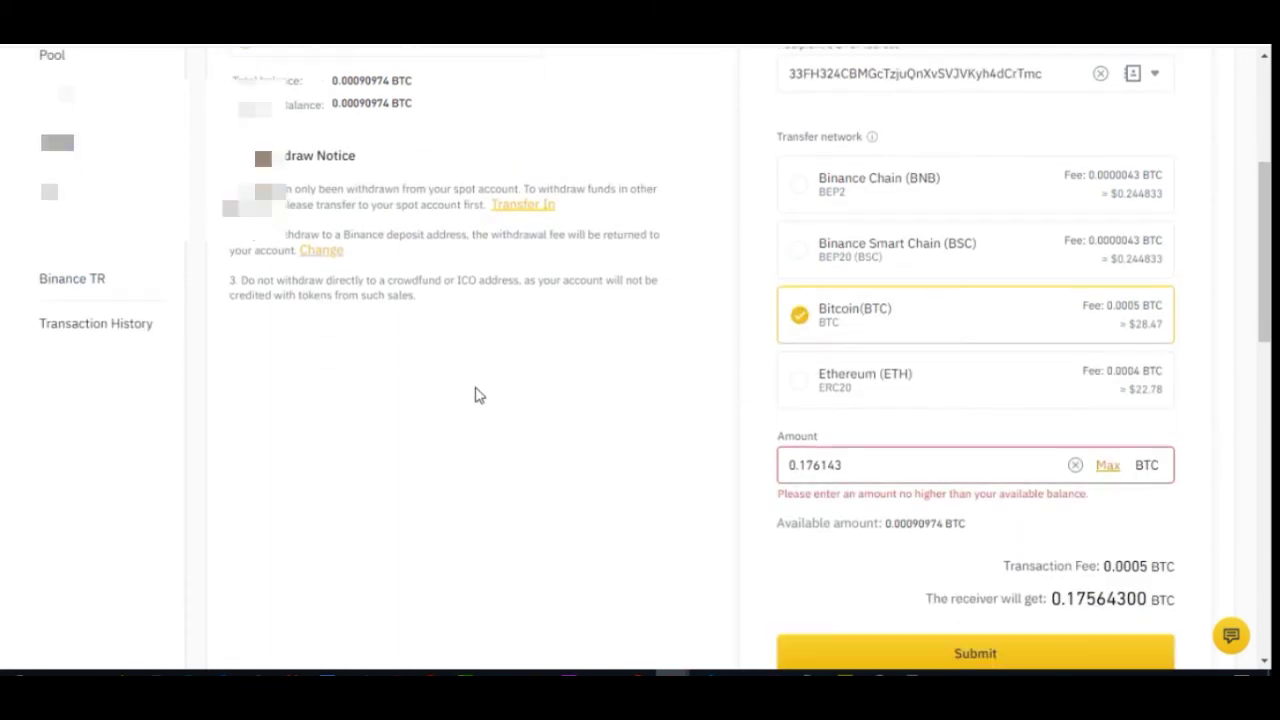
pyautogui.scroll(-1, 881, 397)
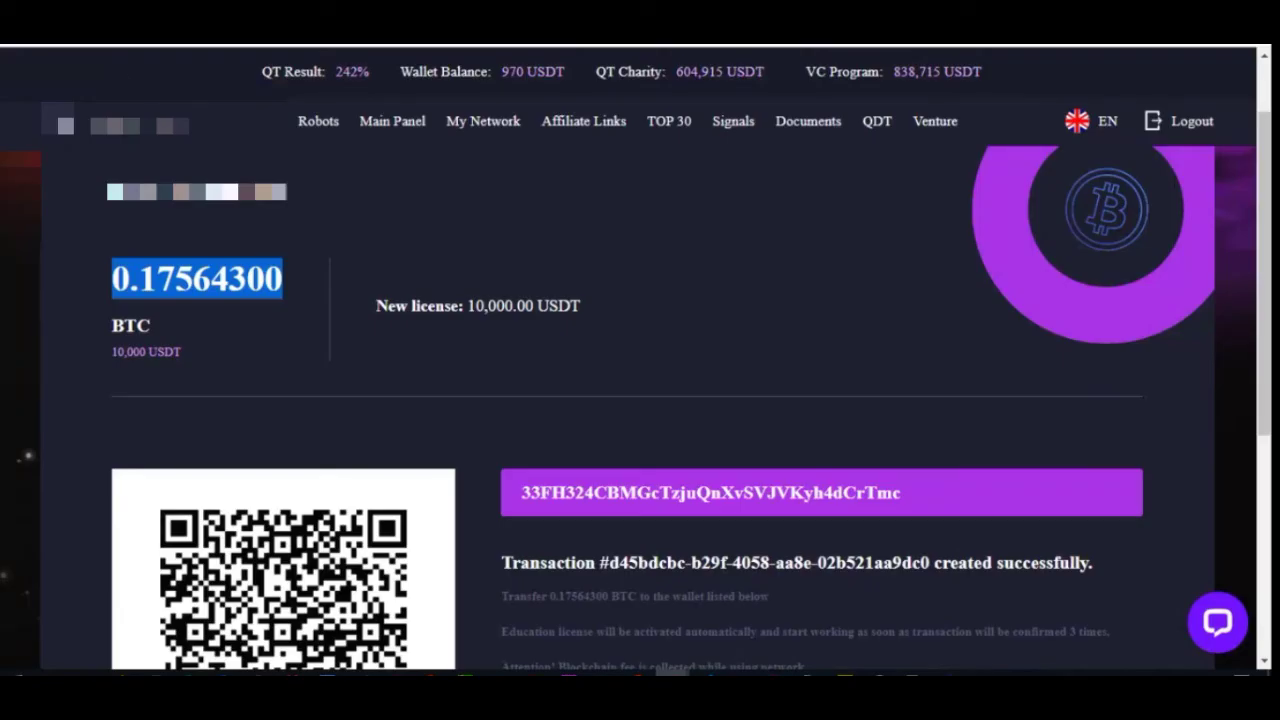
# - Mark the license payment as made with I'VE PAID on the QubitLife page
pyautogui.scroll(-5, 621, 464)
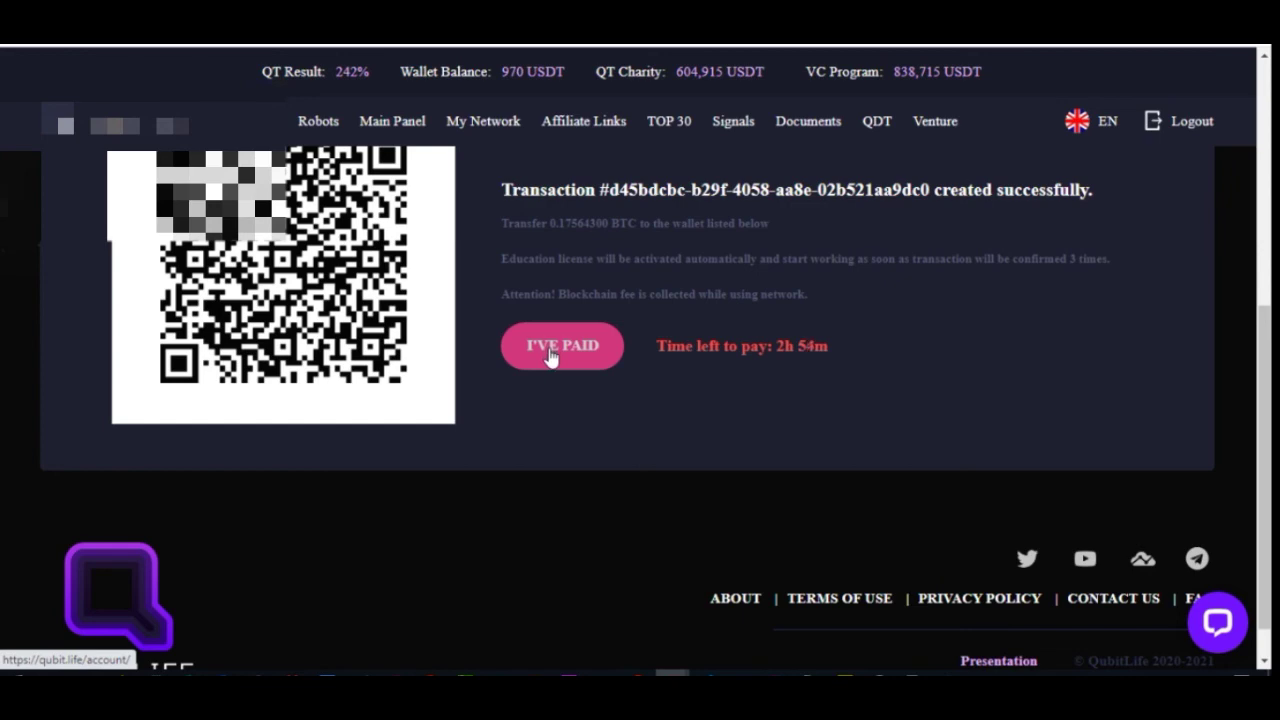
pyautogui.click(550, 357)
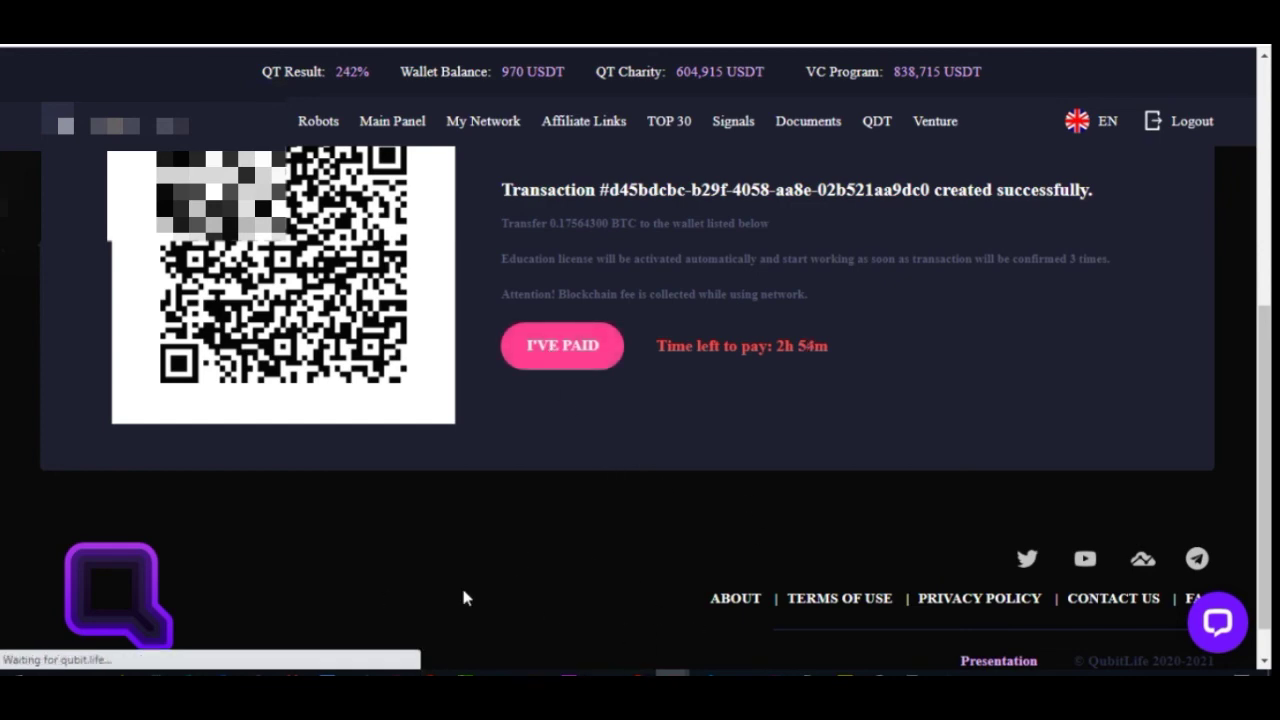
pyautogui.scroll(-3, 460, 510)
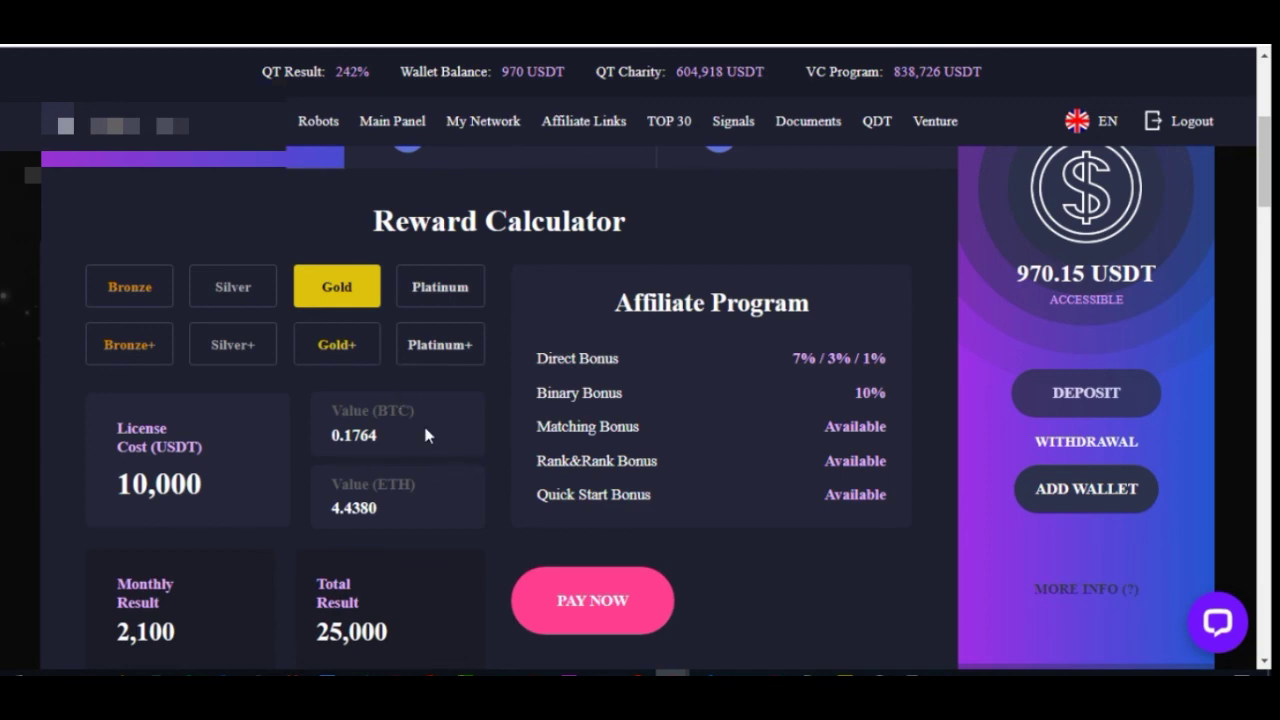
# - Scroll the QubitLife dashboard down to Events, then return to the Binance withdrawal tab
pyautogui.scroll(-3, 408, 428)
pyautogui.scroll(-1, 400, 405)
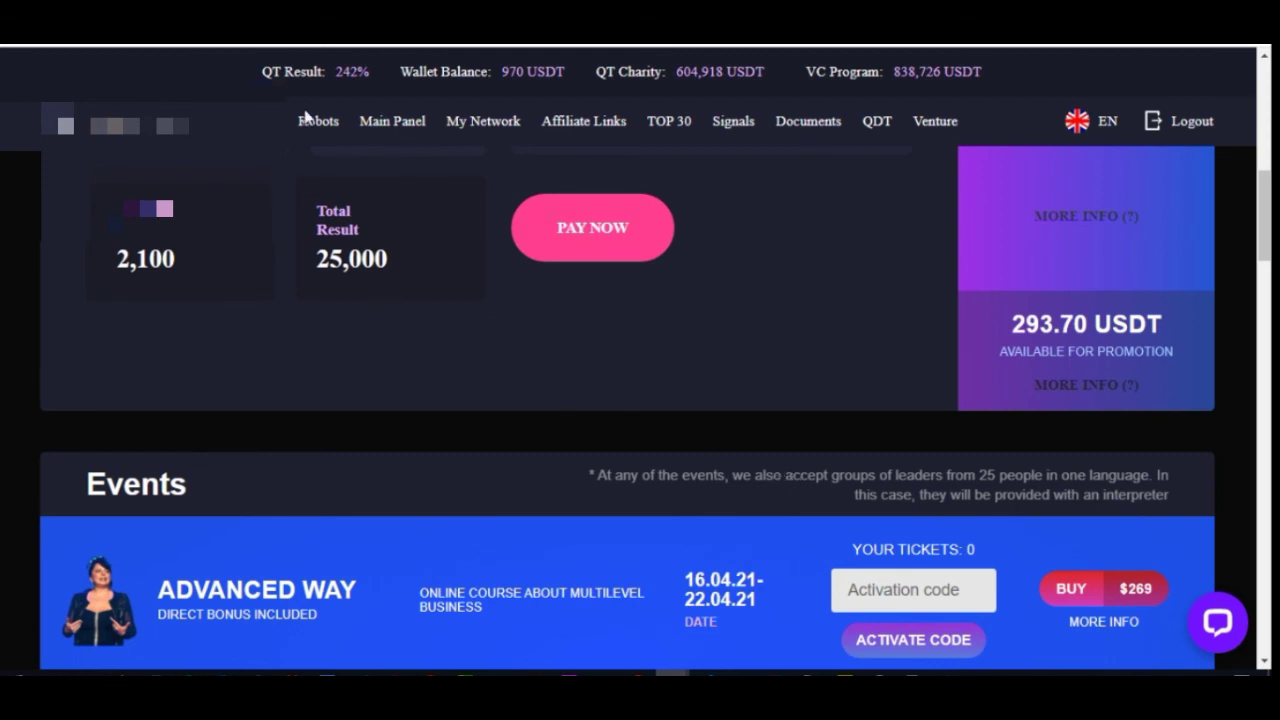
pyautogui.click(300, 44)
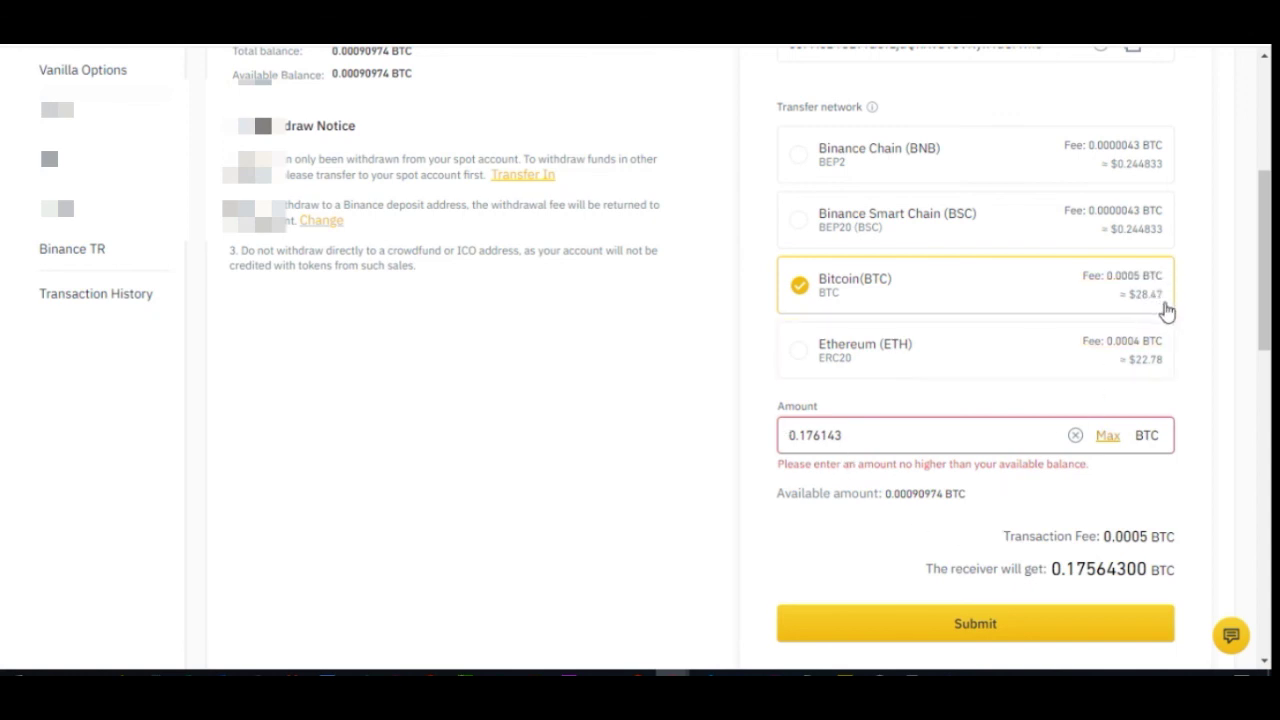
pyautogui.click(580, 20)
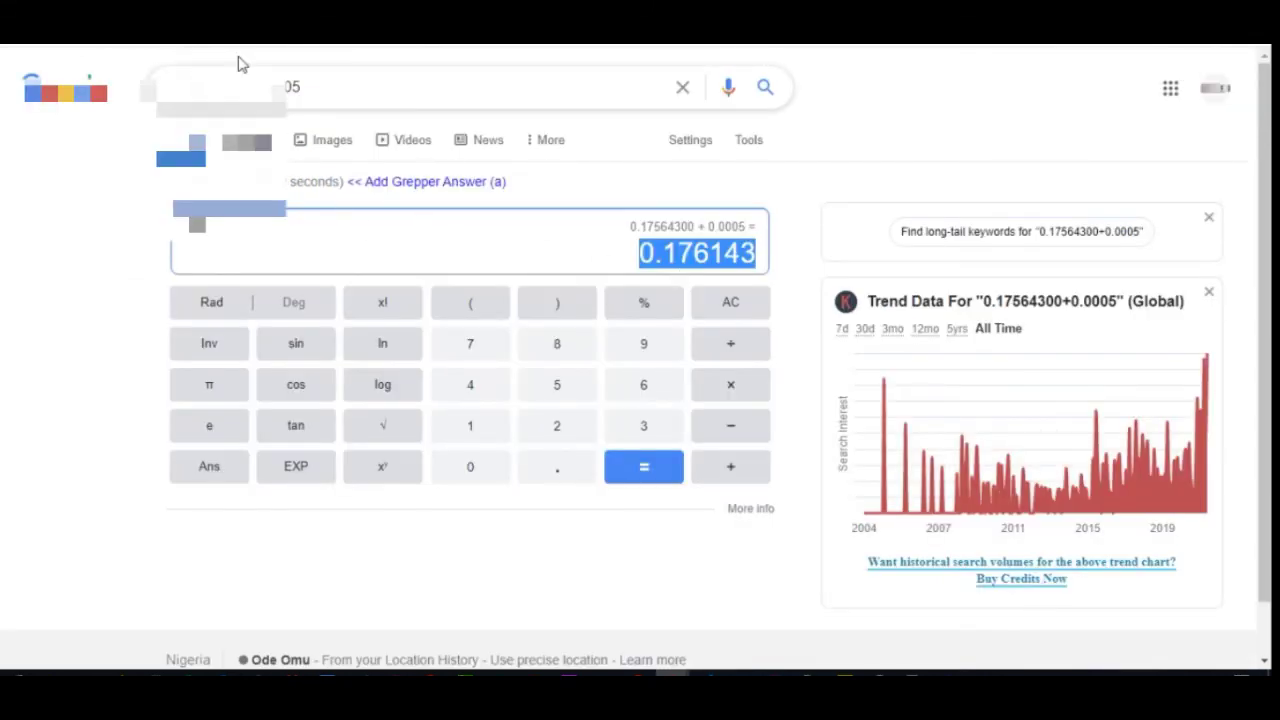
pyautogui.click(245, 92)
pyautogui.click(297, 100)
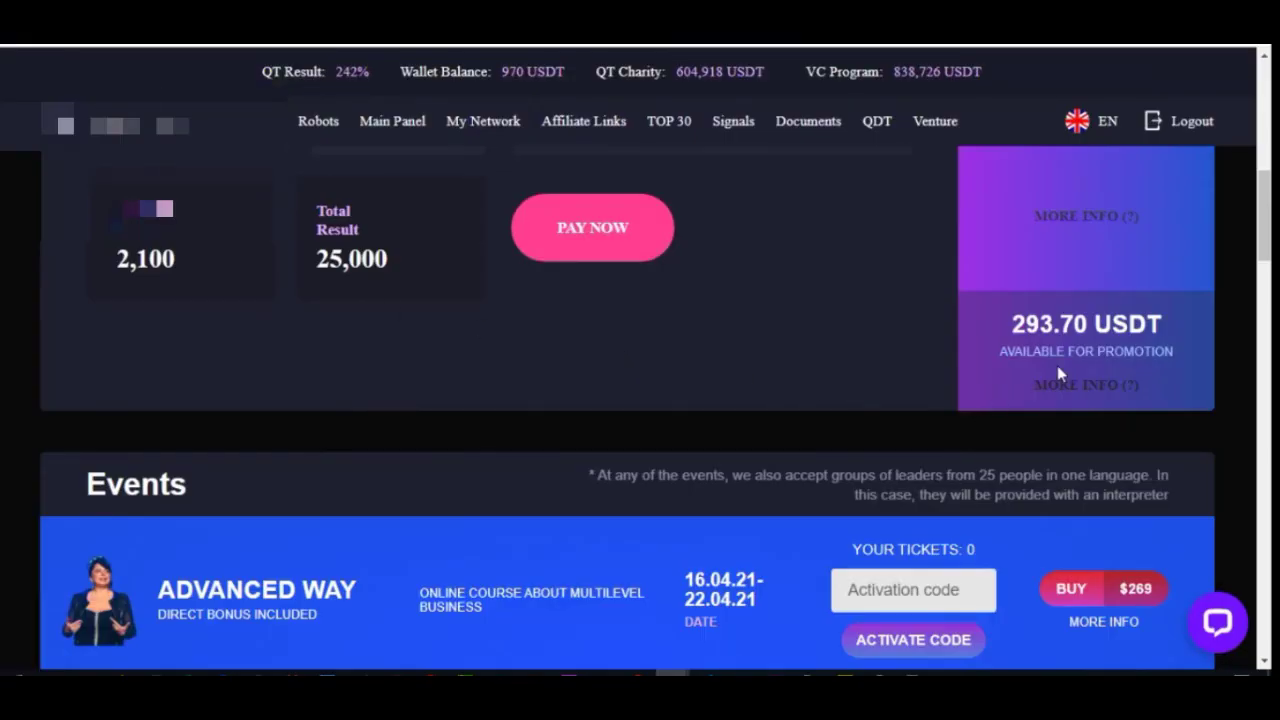